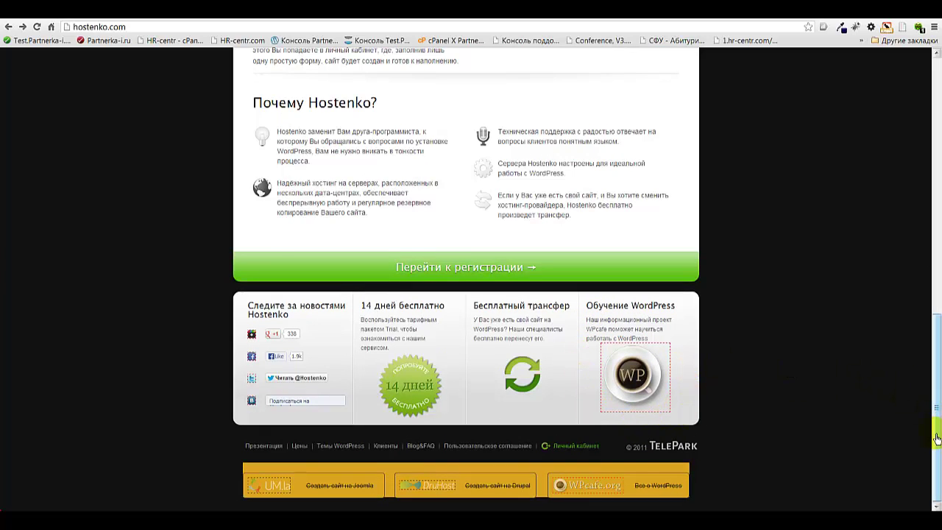
Review the Hostenko tariff plans and choose the free 14-day Trial plan
{"action": "left_click_drag", "start_coordinate": [936, 439], "coordinate": [929, 152]}
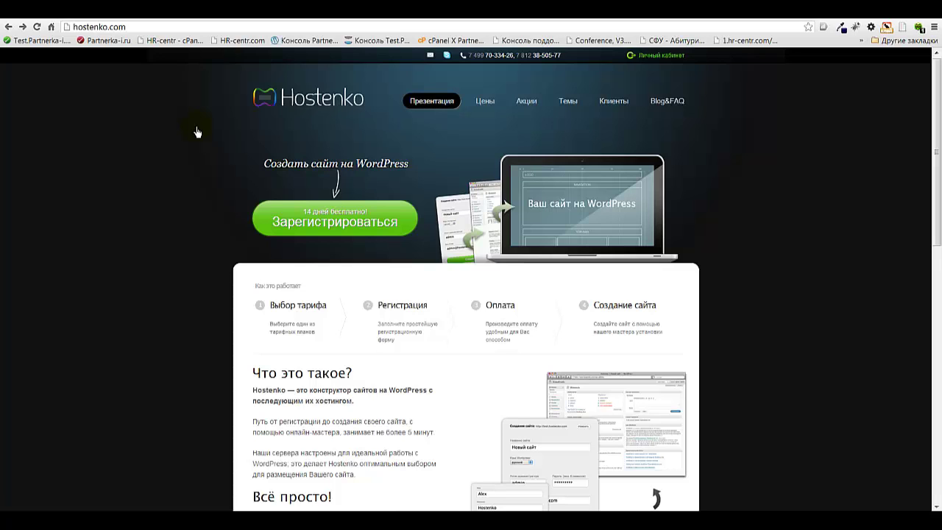
{"action": "left_click", "coordinate": [326, 226]}
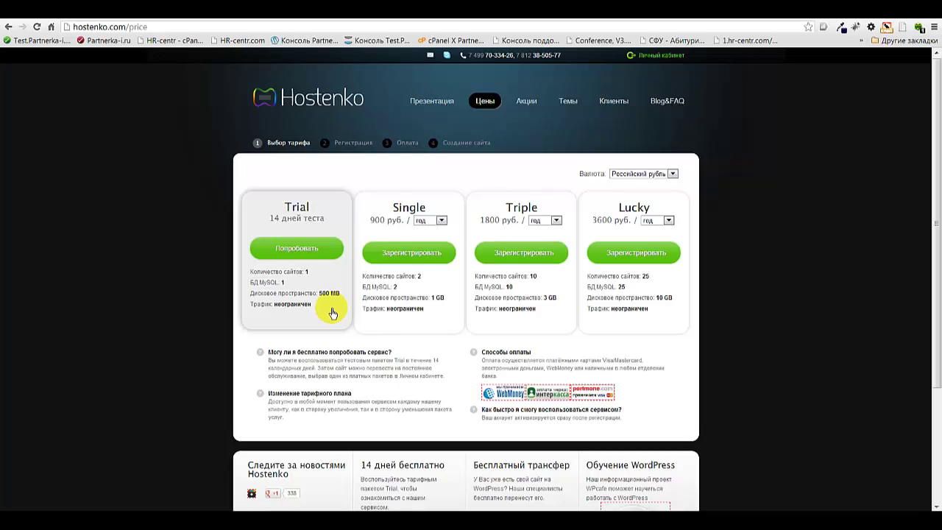
{"action": "scroll", "coordinate": [333, 314], "scroll_direction": "down", "scroll_amount": 1}
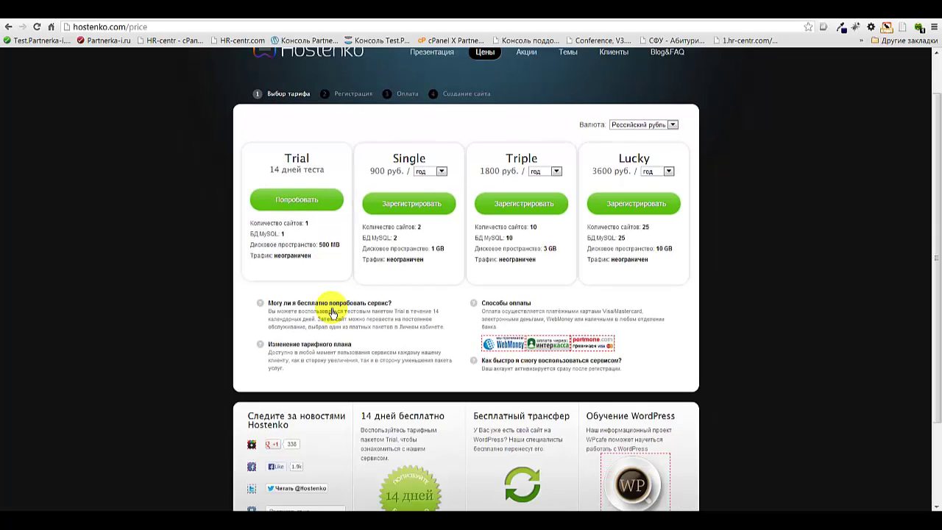
{"action": "scroll", "coordinate": [333, 313], "scroll_direction": "down", "scroll_amount": 1}
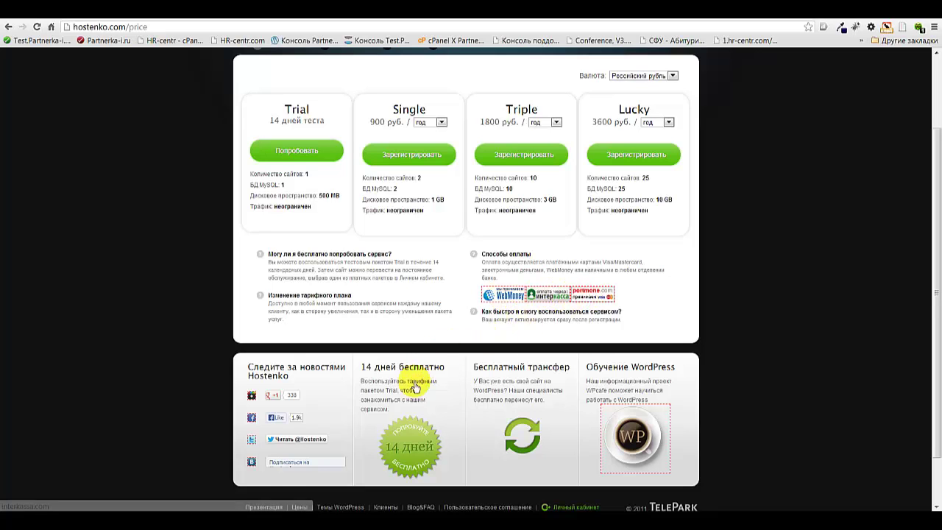
{"action": "scroll", "coordinate": [394, 278], "scroll_direction": "up", "scroll_amount": 2}
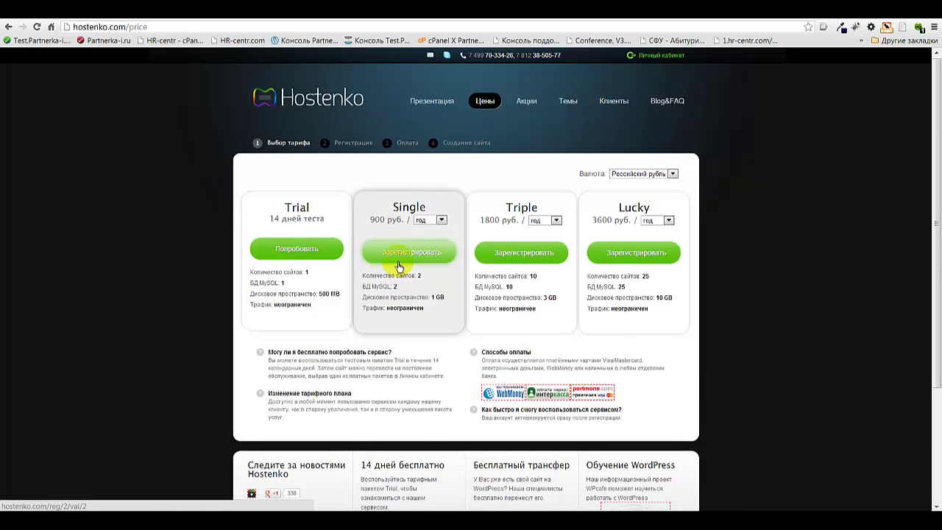
{"action": "left_click", "coordinate": [294, 251]}
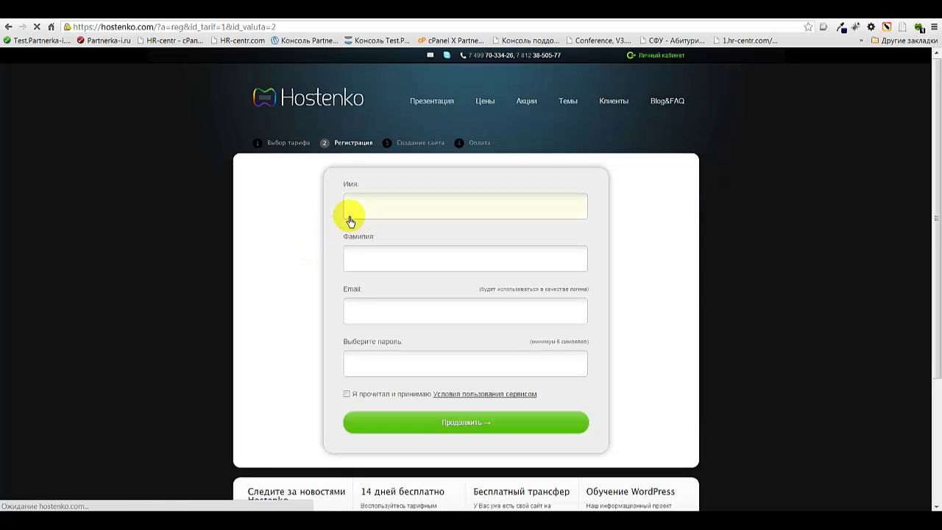
Fill in the registration details, accept the terms of service and submit the Trial sign-up
{"action": "left_click", "coordinate": [351, 211]}
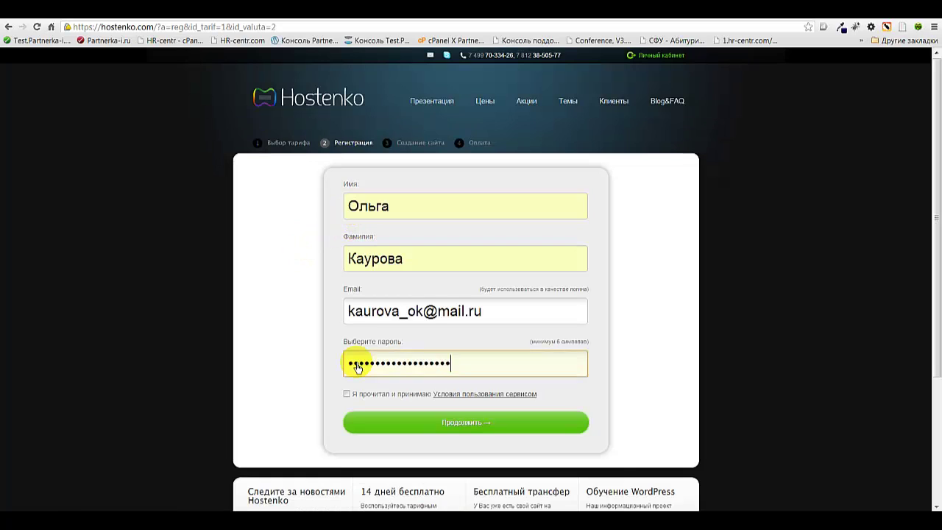
{"action": "type", "text": "****"}
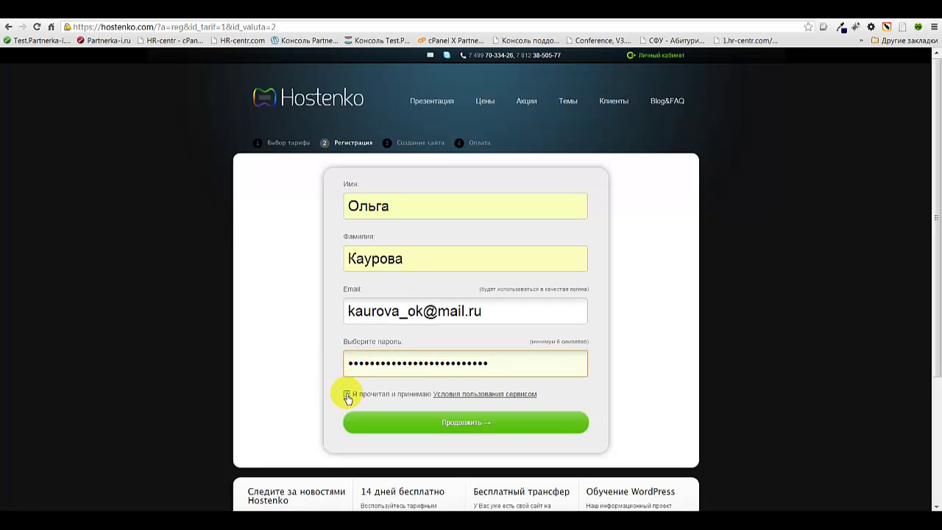
{"action": "left_click", "coordinate": [347, 395]}
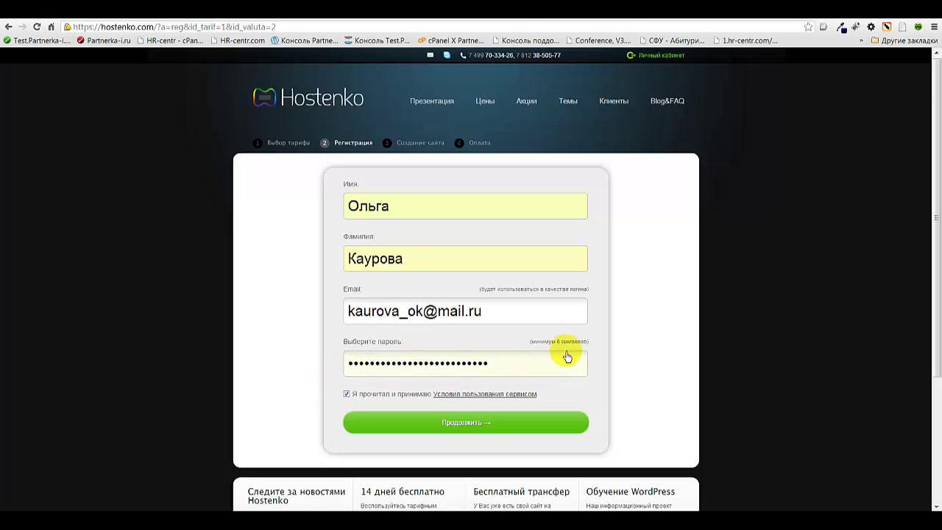
{"action": "scroll", "coordinate": [567, 357], "scroll_direction": "down", "scroll_amount": 1}
{"action": "scroll", "coordinate": [566, 357], "scroll_direction": "down", "scroll_amount": 2}
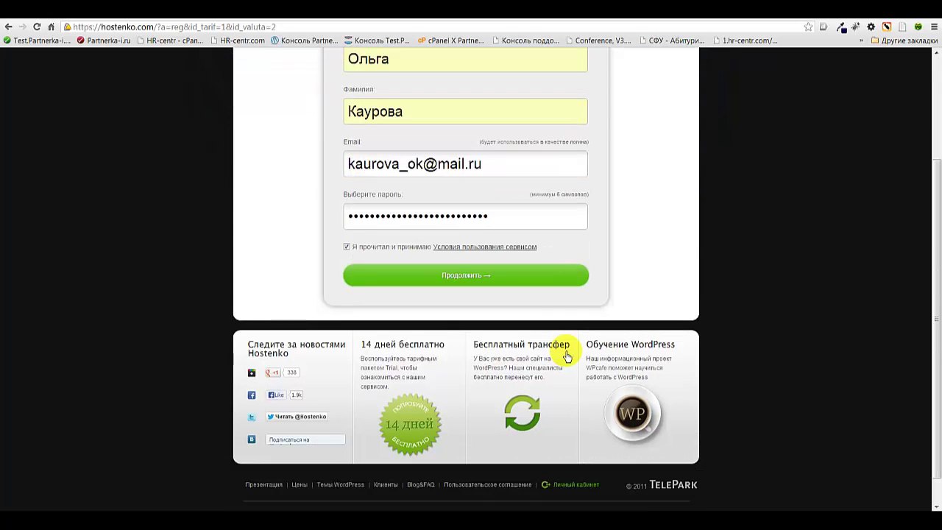
{"action": "scroll", "coordinate": [567, 357], "scroll_direction": "up", "scroll_amount": 2}
{"action": "scroll", "coordinate": [567, 357], "scroll_direction": "up", "scroll_amount": 1}
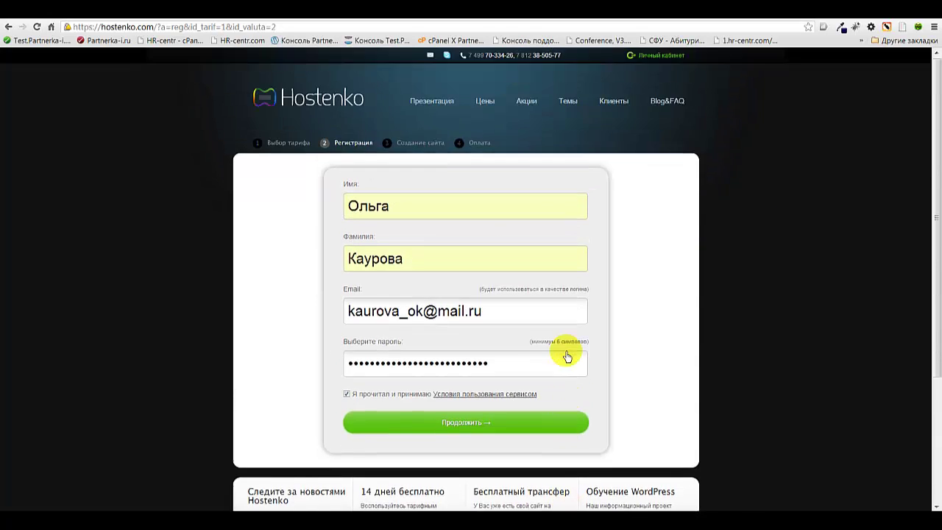
{"action": "left_click", "coordinate": [464, 423]}
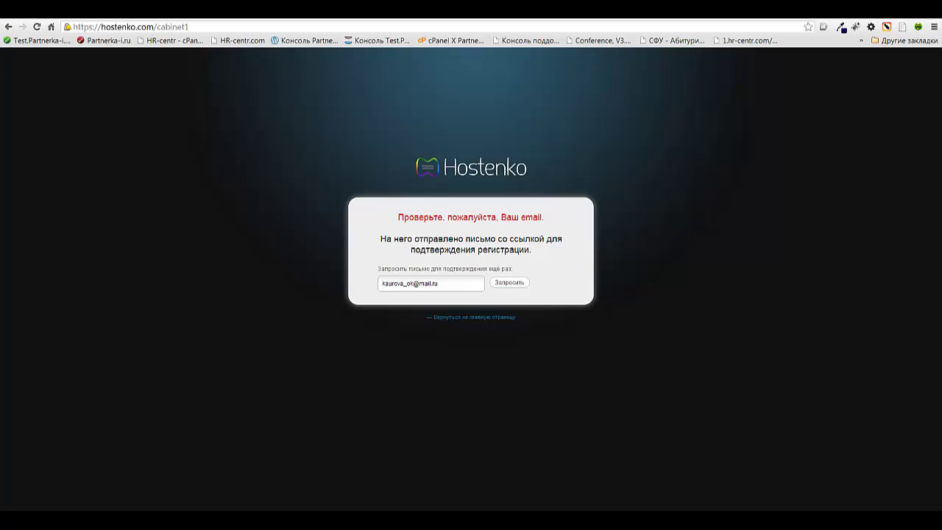
In the mail.ru inbox, open Hostenko's confirmation e-mail and follow its confirmation link
{"action": "left_click", "coordinate": [8, 26]}
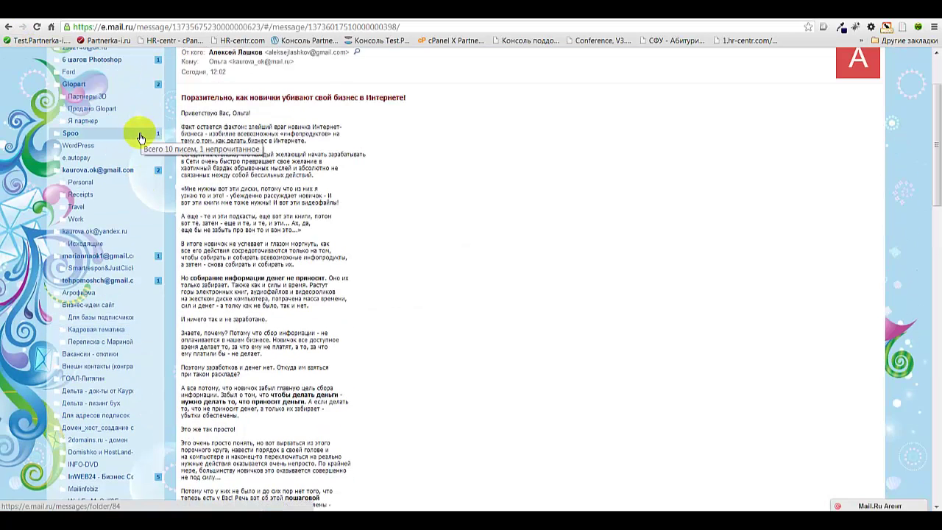
{"action": "left_click", "coordinate": [73, 96]}
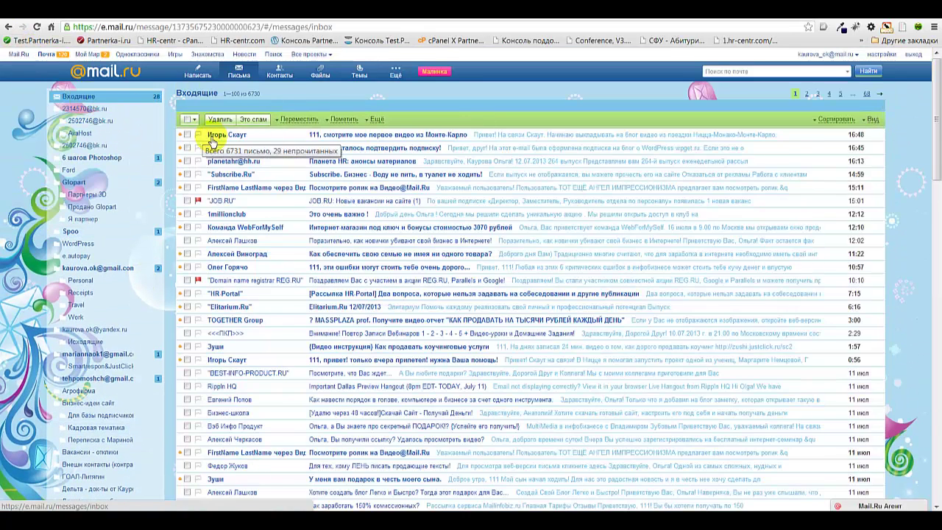
{"action": "left_click", "coordinate": [251, 135]}
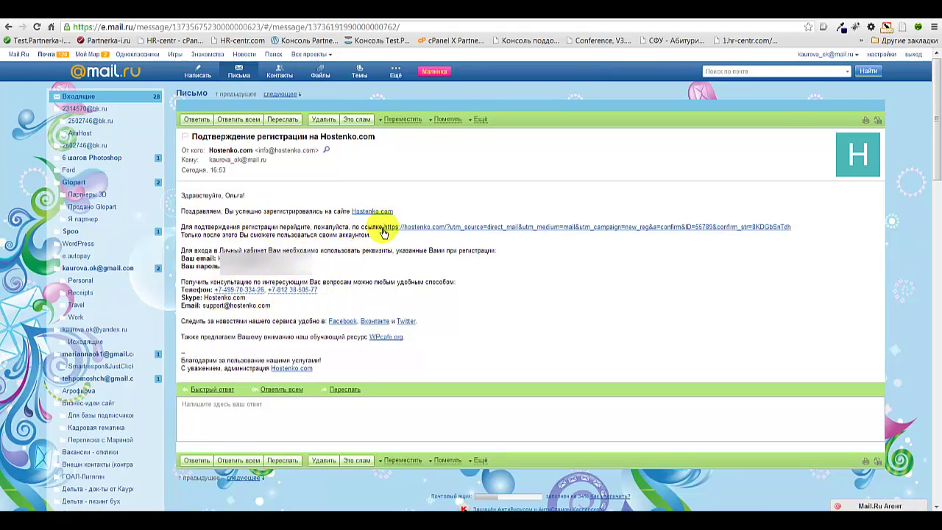
{"action": "left_click", "coordinate": [476, 233]}
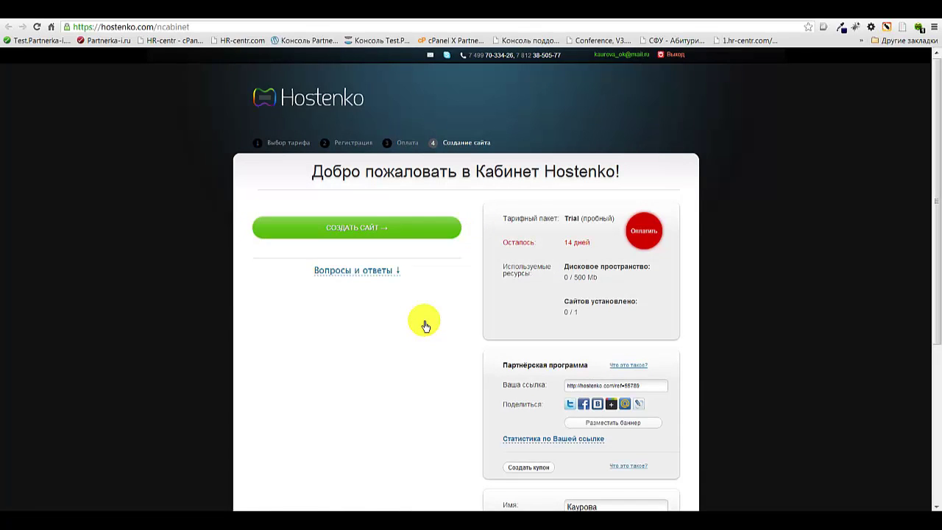
Start a new WordPress site and create it from the Basic theme in the Блог category
{"action": "scroll", "coordinate": [425, 326], "scroll_direction": "down", "scroll_amount": 1}
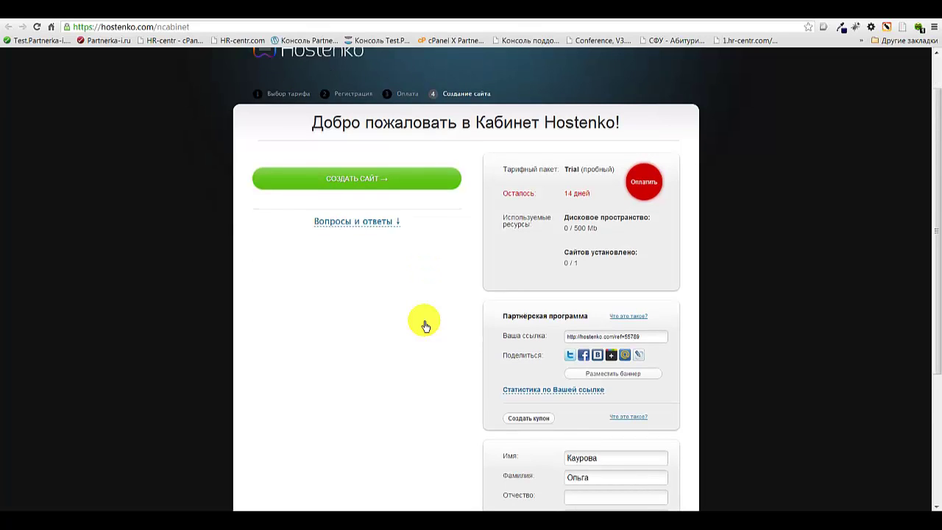
{"action": "scroll", "coordinate": [425, 325], "scroll_direction": "up", "scroll_amount": 1}
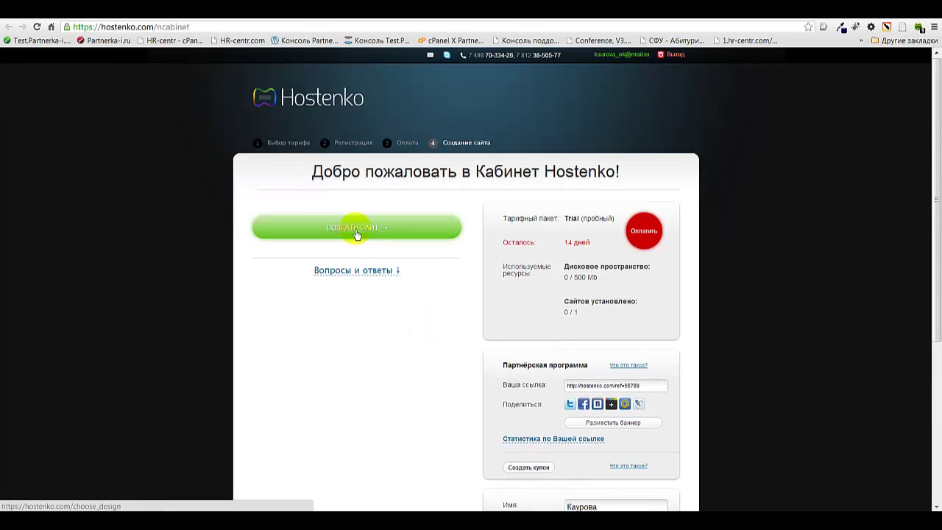
{"action": "left_click", "coordinate": [355, 231]}
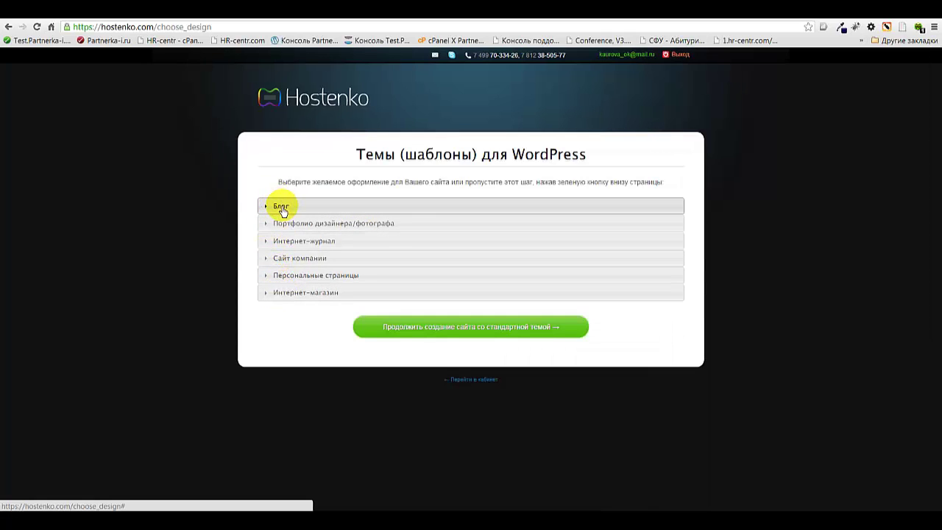
{"action": "left_click", "coordinate": [282, 209]}
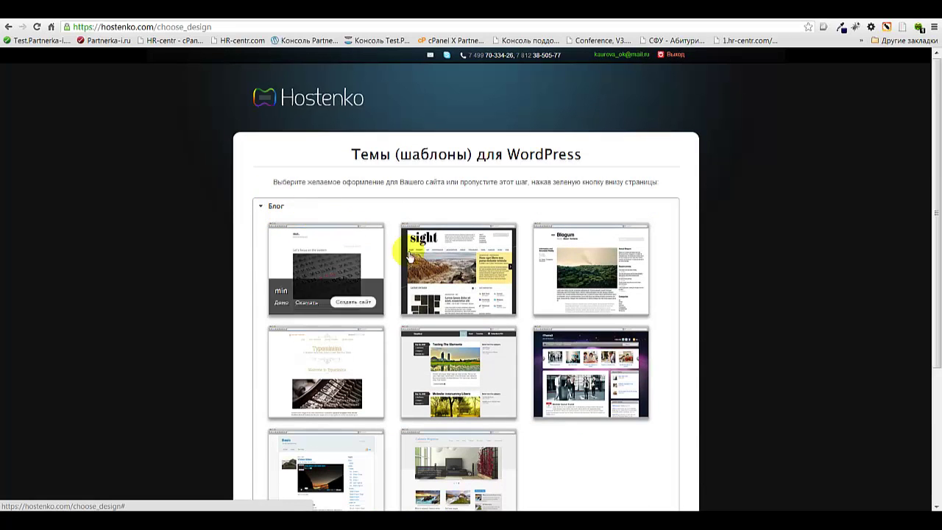
{"action": "mouse_move", "coordinate": [593, 360]}
{"action": "scroll", "coordinate": [593, 360], "scroll_direction": "down", "scroll_amount": 1}
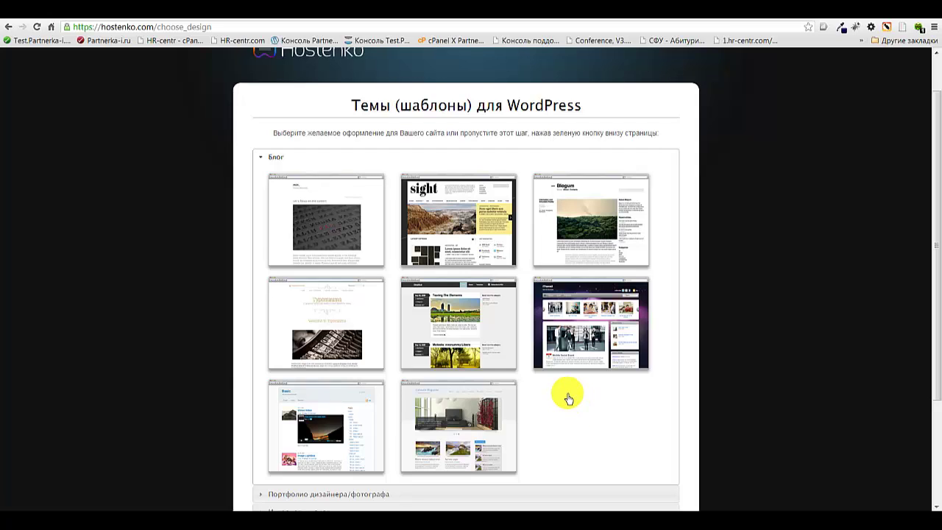
{"action": "left_click", "coordinate": [359, 466]}
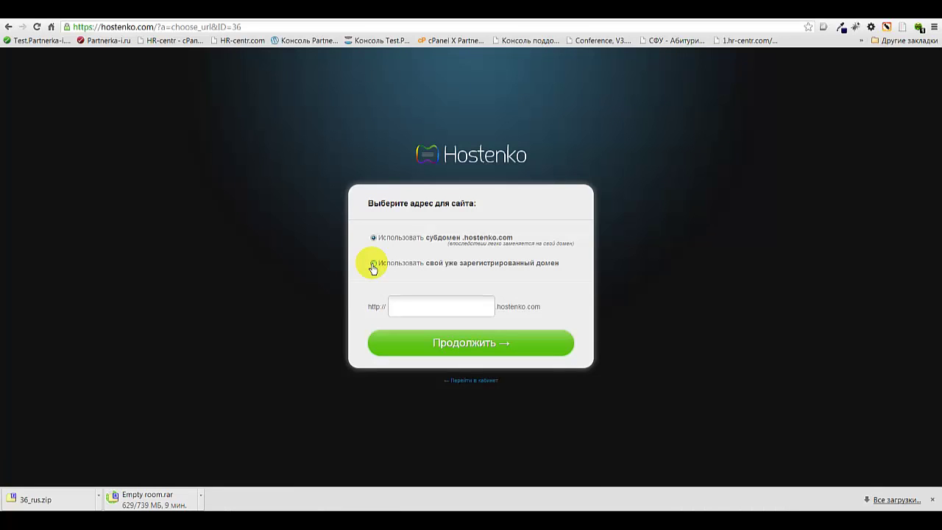
Use the own domain business2.ru with the NS-servers option and continue
{"action": "left_click", "coordinate": [373, 263]}
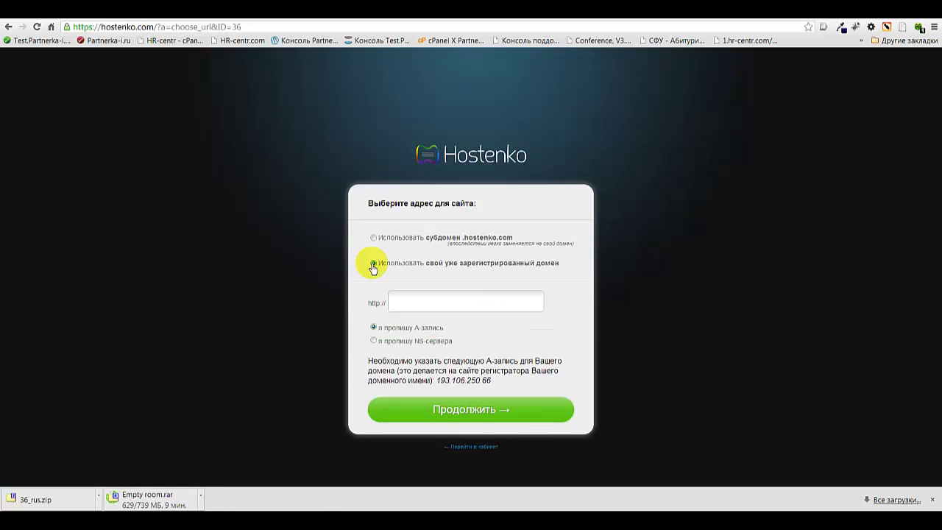
{"action": "left_click", "coordinate": [374, 340]}
{"action": "left_click", "coordinate": [401, 304]}
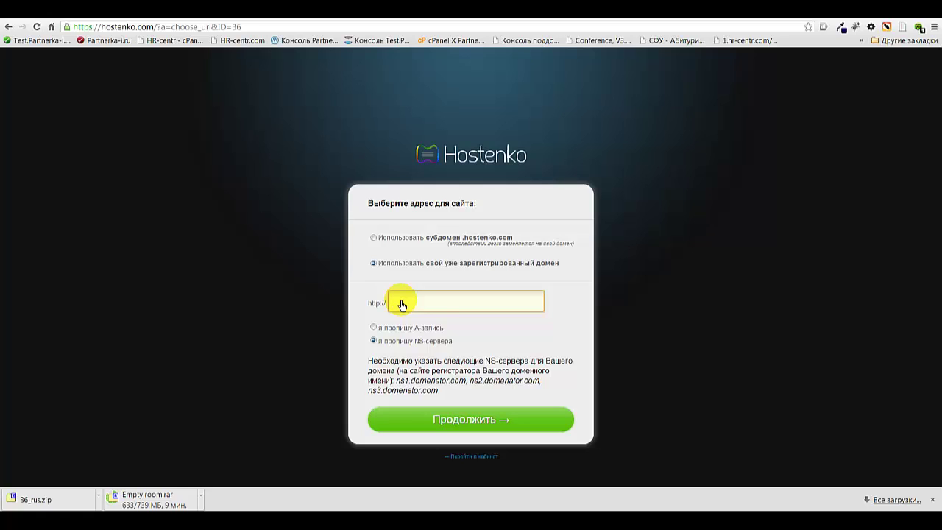
{"action": "type", "text": "business2.ru"}
{"action": "left_click", "coordinate": [478, 424]}
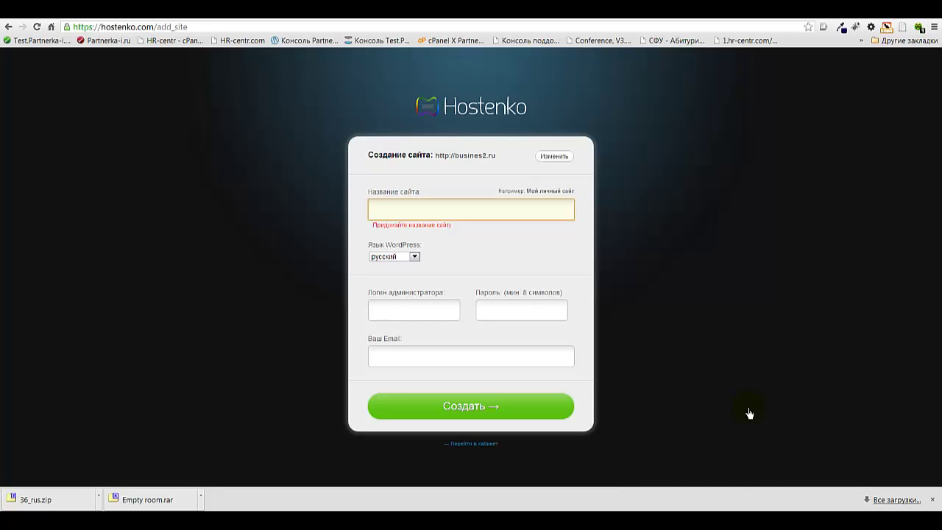
Name the site Test-site, keep Russian as the WordPress language and set admin login 'admin'
{"action": "type", "text": "Test-s"}
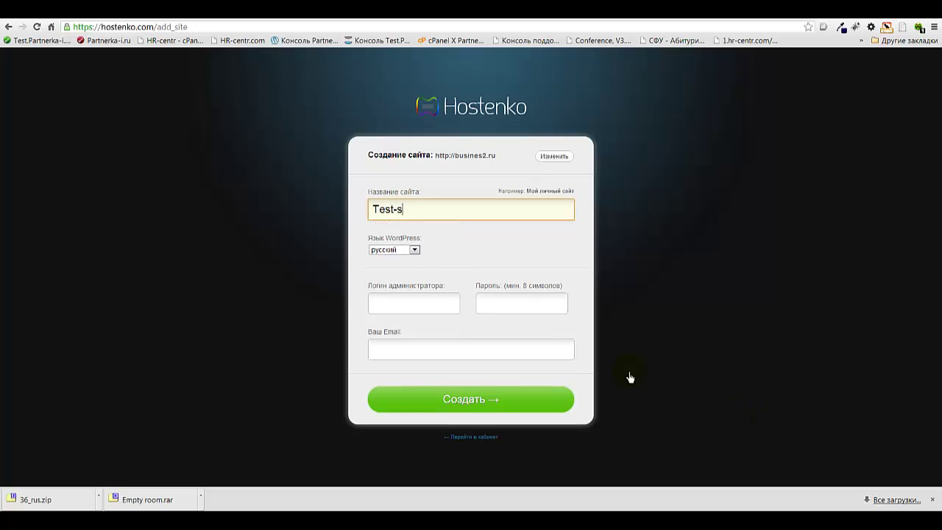
{"action": "type", "text": "ite"}
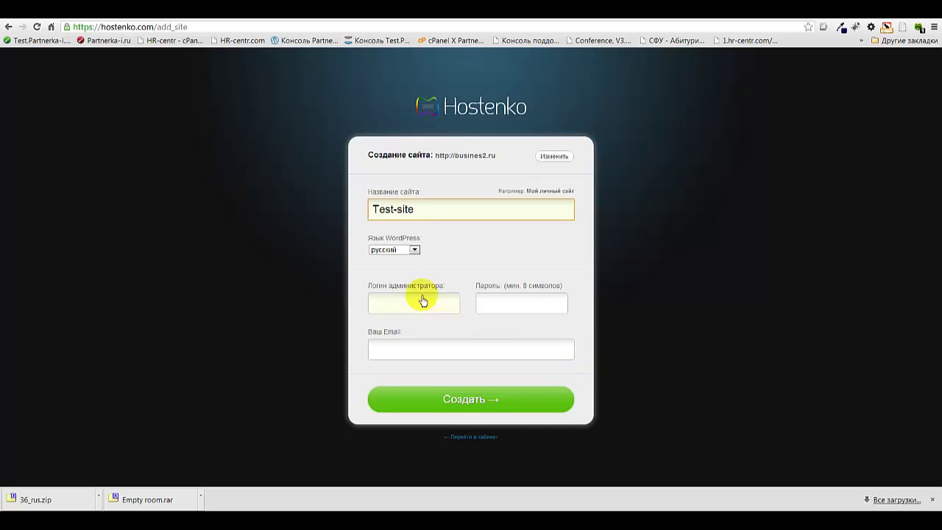
{"action": "left_click", "coordinate": [416, 251]}
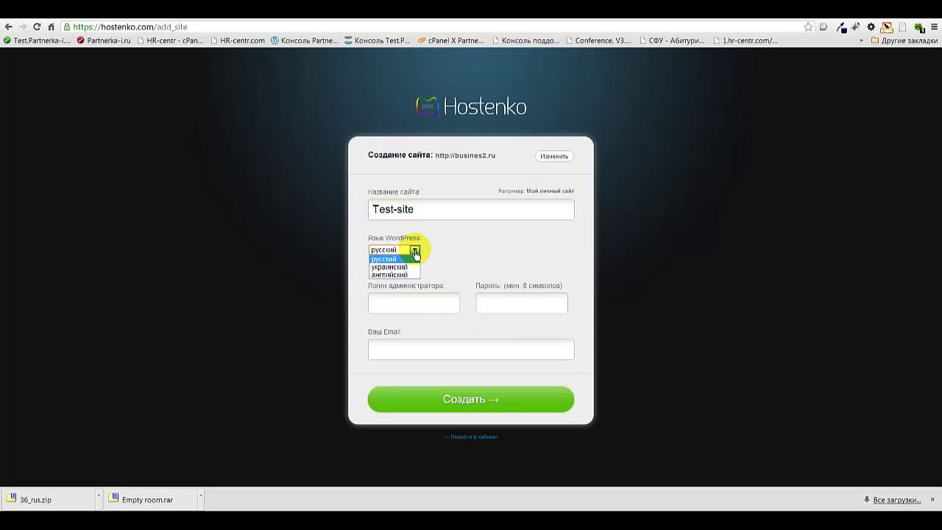
{"action": "left_click", "coordinate": [416, 251]}
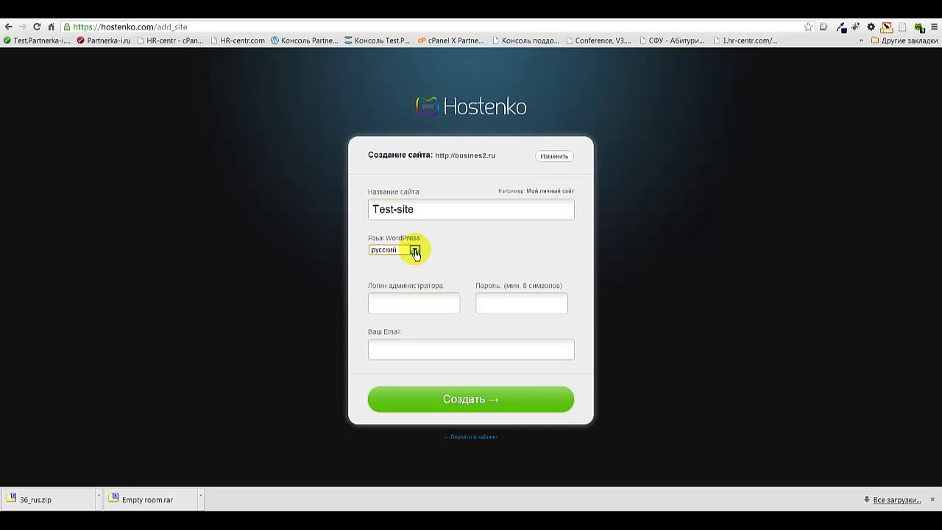
{"action": "left_click", "coordinate": [409, 307]}
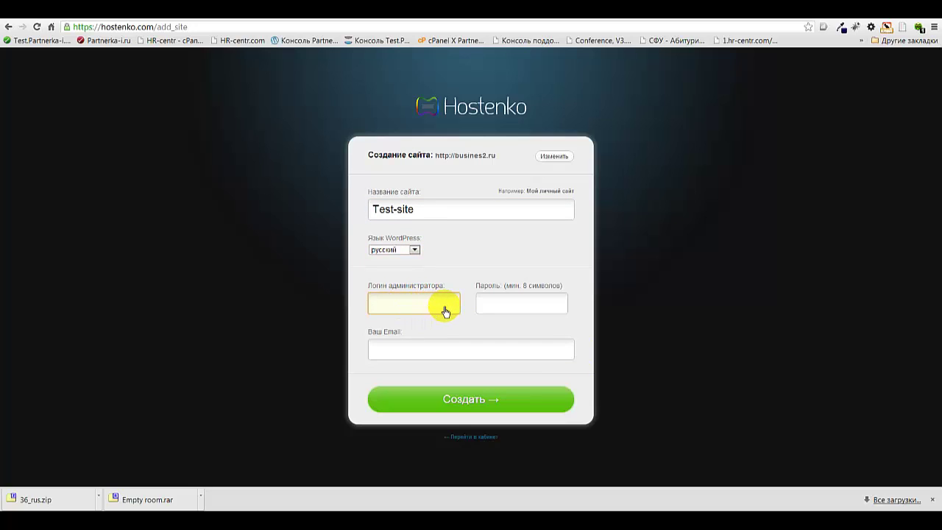
{"action": "type", "text": "admin"}
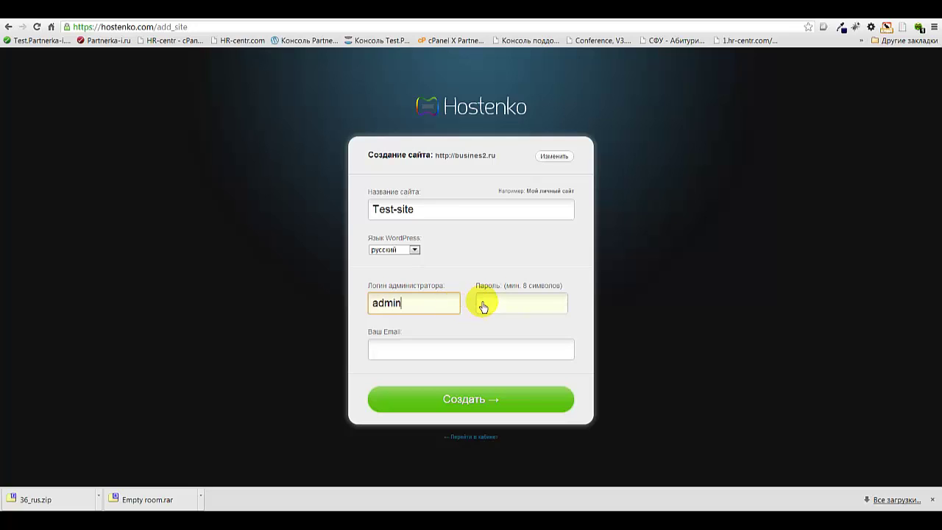
Enter the admin password and the contact e-mail, then create the site
{"action": "left_click", "coordinate": [483, 307]}
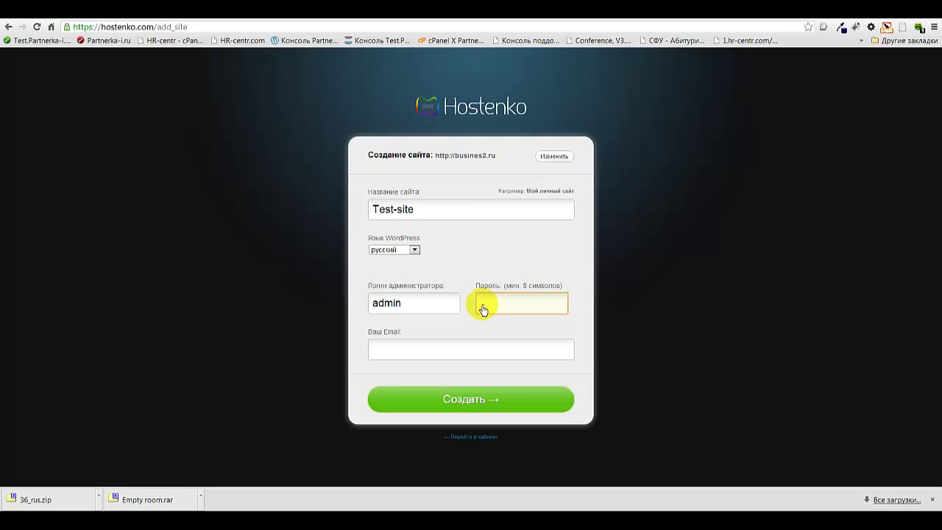
{"action": "key", "text": "ctrl+v"}
{"action": "type", "text": "12"}
{"action": "left_click", "coordinate": [388, 351]}
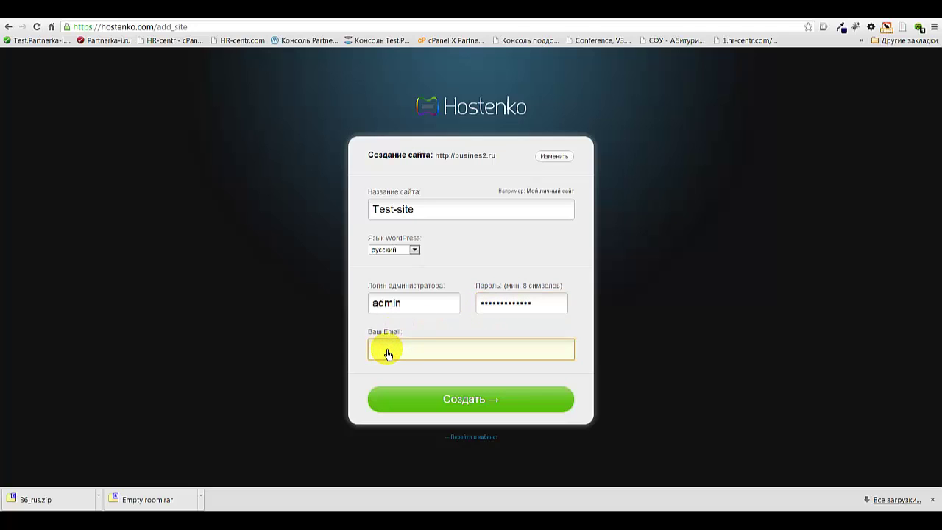
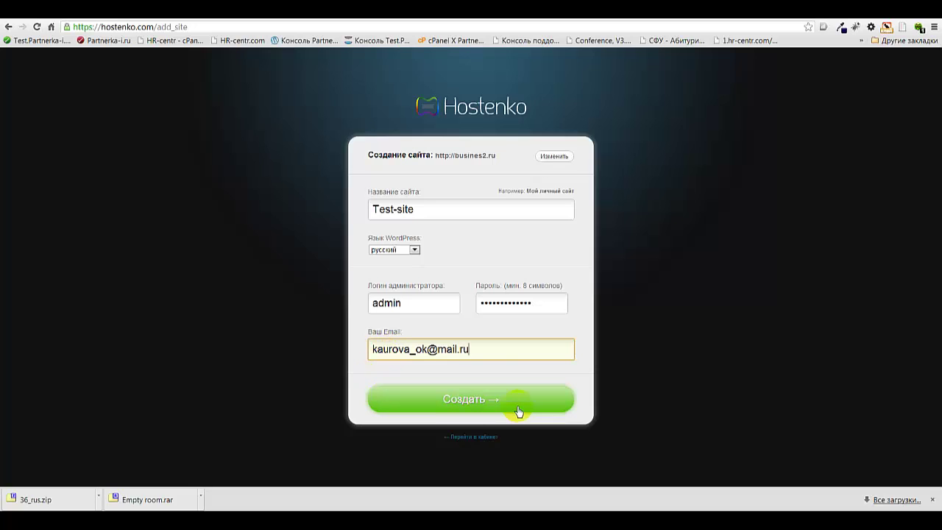
{"action": "left_click", "coordinate": [468, 402]}
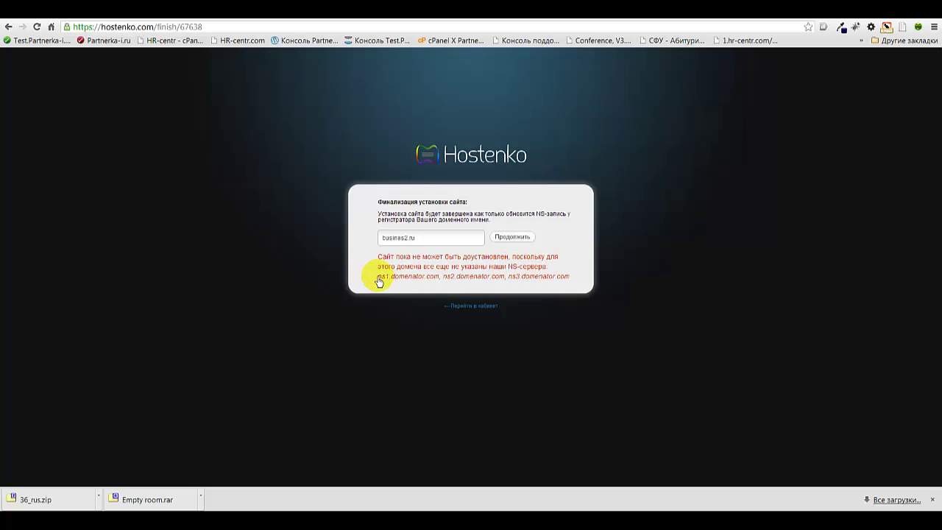
Copy the required NS servers ns1, ns2 and ns3.domenator.com from the warning text
{"action": "left_click_drag", "start_coordinate": [379, 281], "coordinate": [570, 282]}
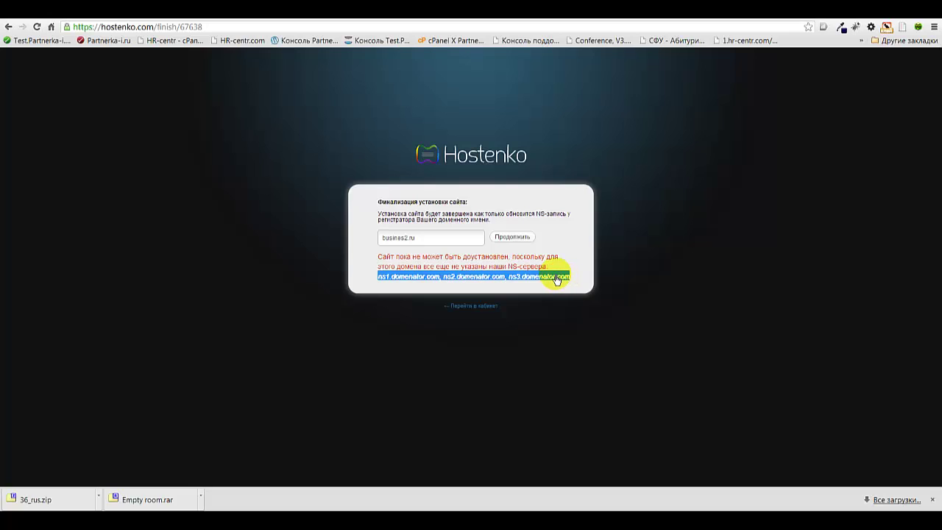
{"action": "right_click", "coordinate": [556, 275]}
{"action": "left_click", "coordinate": [582, 287]}
{"action": "mouse_move", "coordinate": [466, 519]}
{"action": "left_click", "coordinate": [350, 519]}
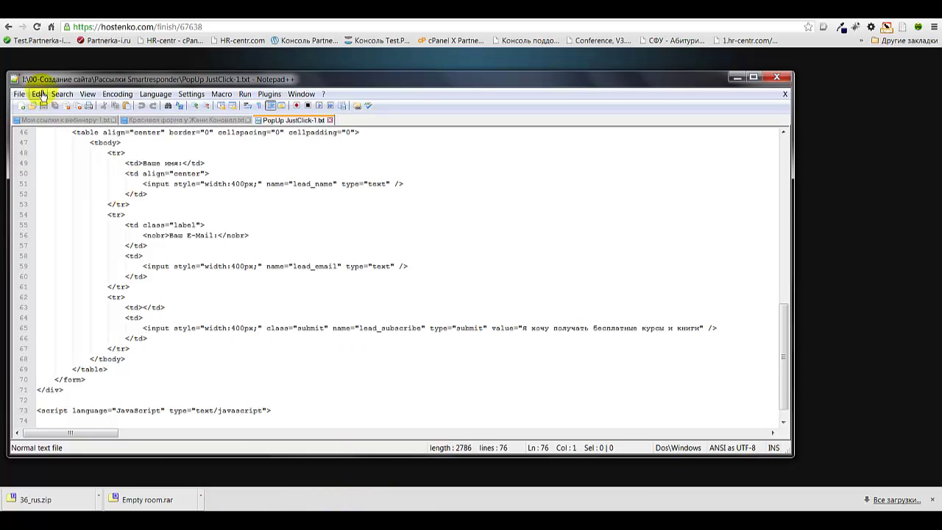
Paste the NS-server addresses into a new Notepad++ document, then minimize Notepad++
{"action": "left_click", "coordinate": [23, 108]}
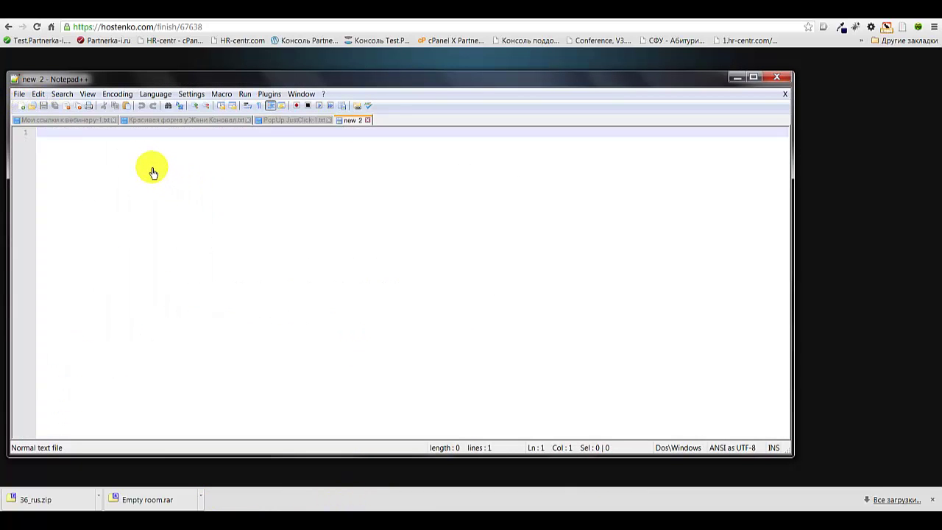
{"action": "key", "text": "ctrl+v"}
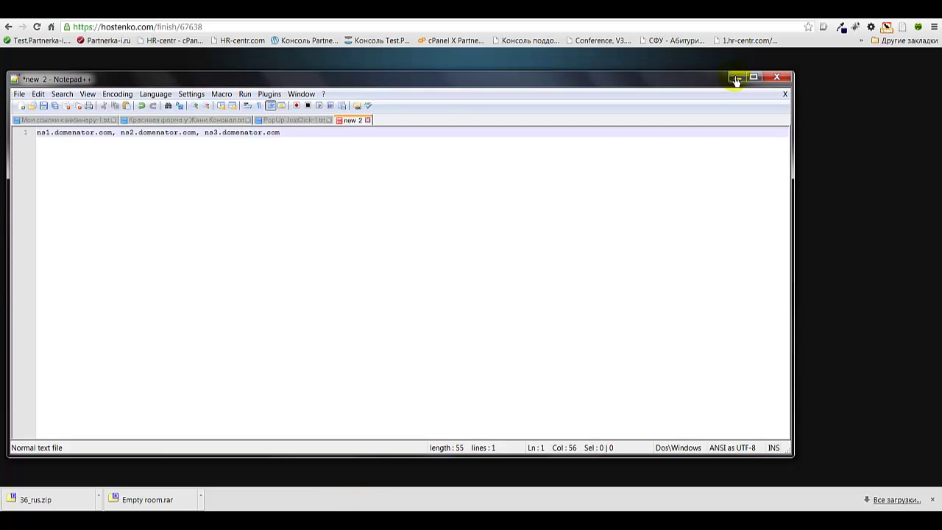
{"action": "left_click", "coordinate": [736, 78]}
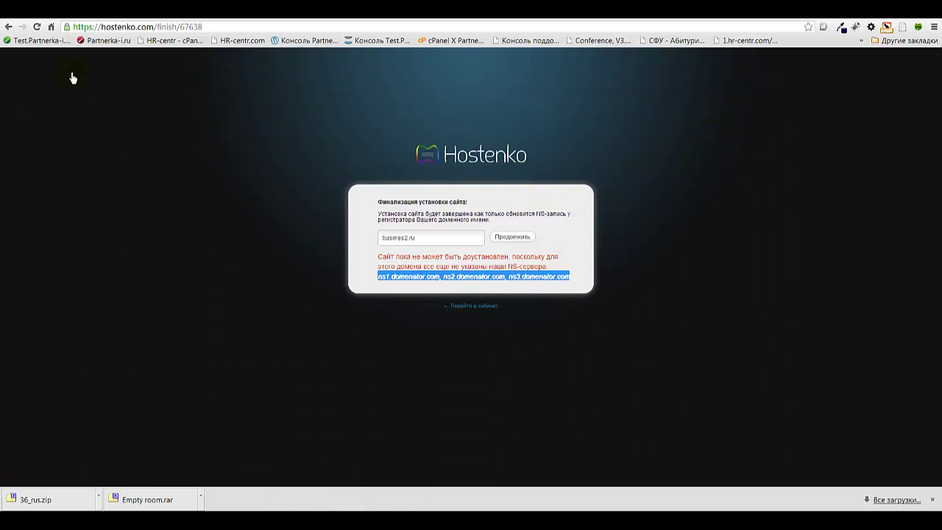
Load 2domains.ru and sign in through the main 2domains.ru control panel
{"action": "left_click", "coordinate": [50, 27]}
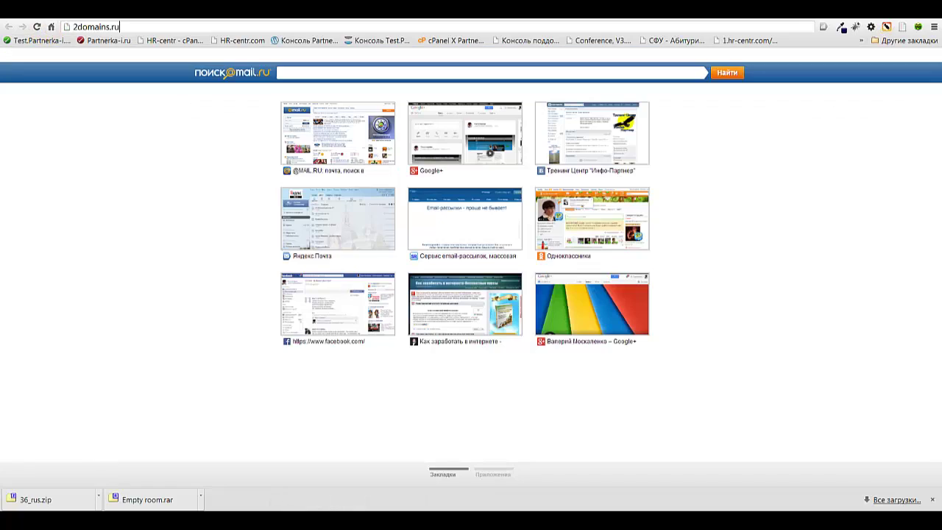
{"action": "left_click", "coordinate": [70, 27]}
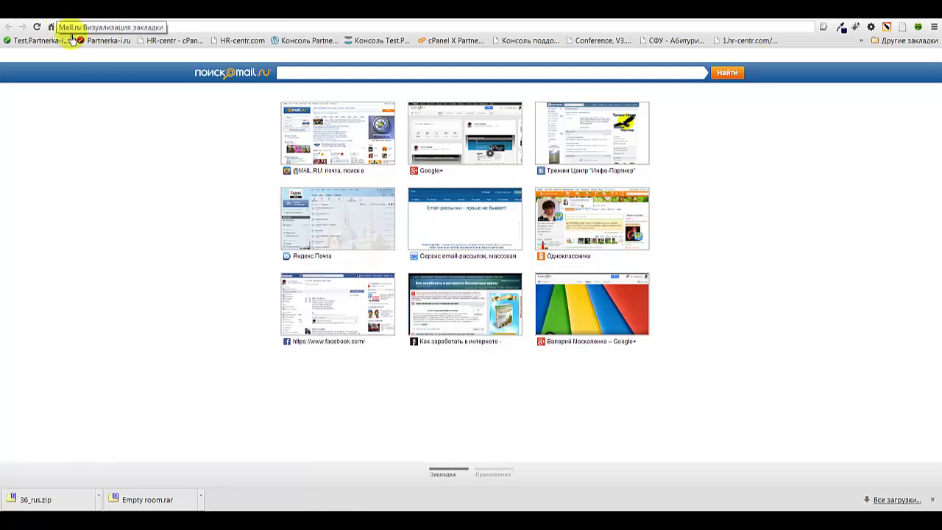
{"action": "key", "text": "ctrl+v"}
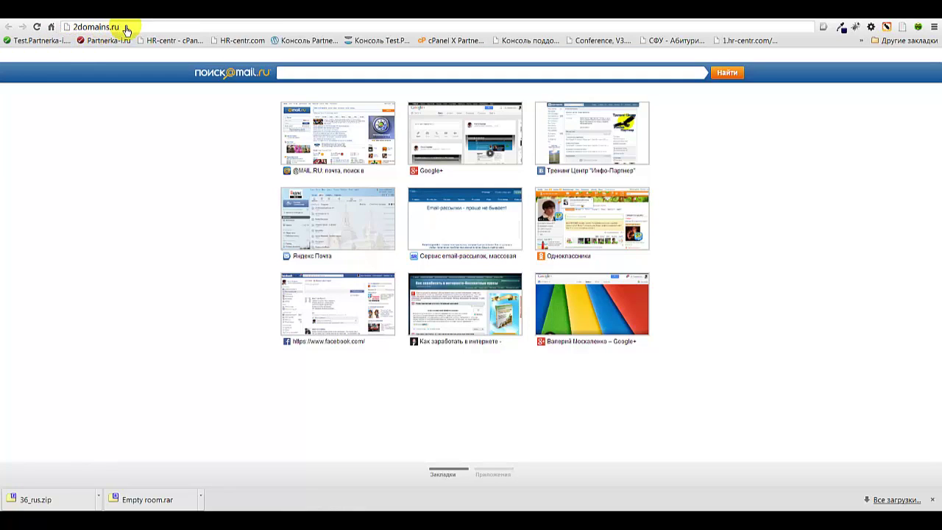
{"action": "key", "text": "Return"}
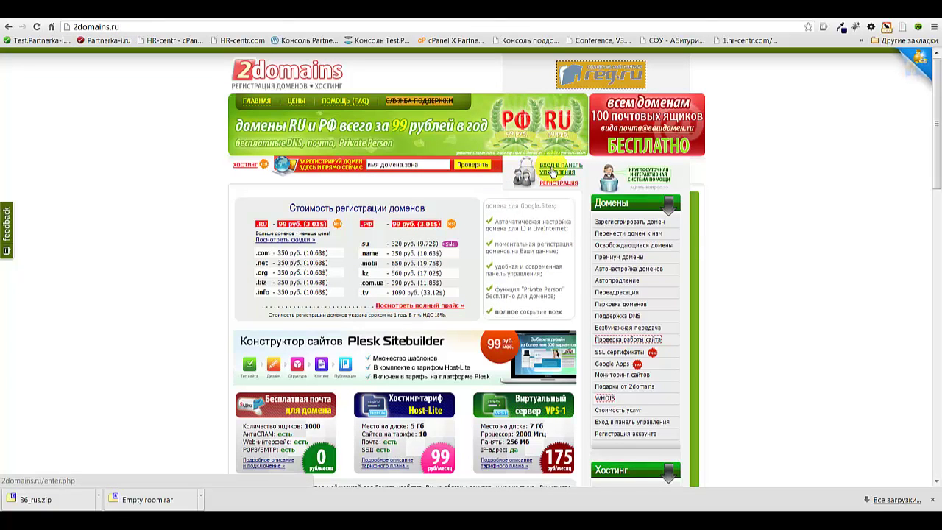
{"action": "left_click", "coordinate": [553, 172]}
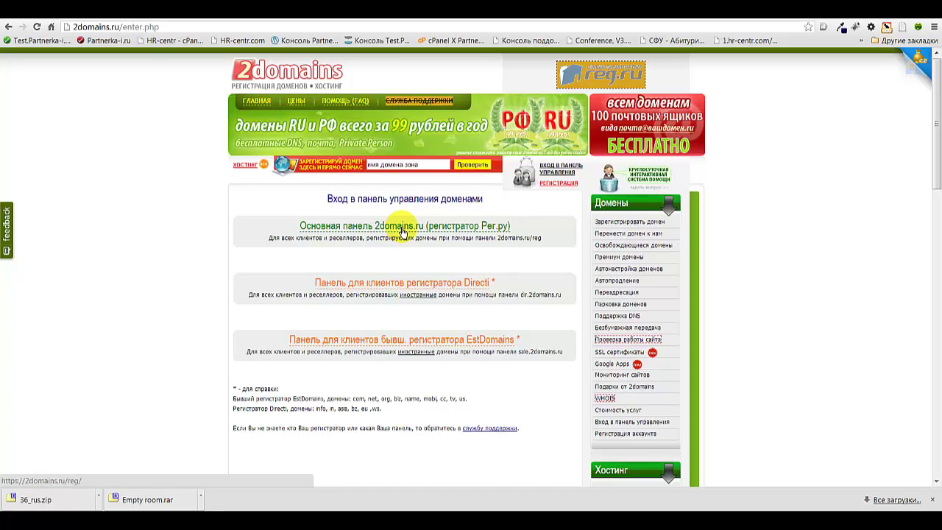
{"action": "left_click", "coordinate": [401, 232]}
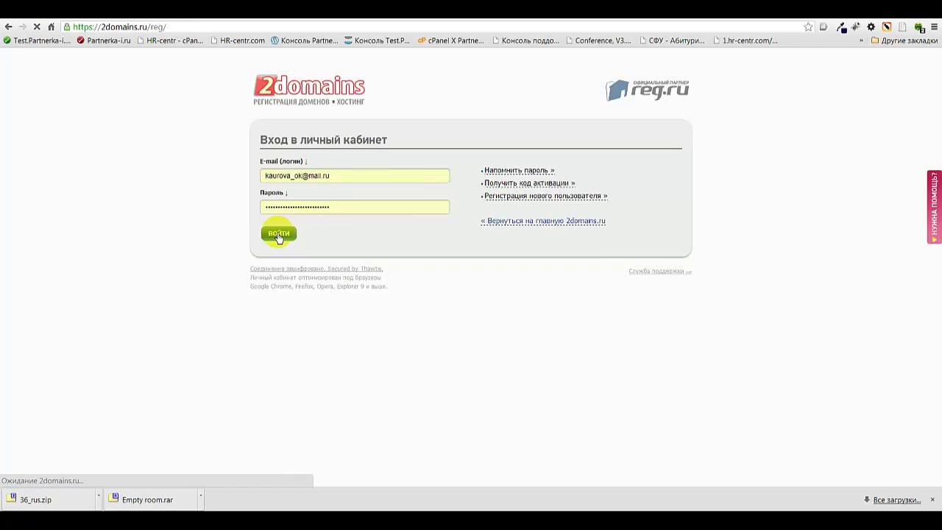
{"action": "left_click", "coordinate": [280, 233]}
In My domains, tick busines2.ru and apply 'Изменить DNS-сервера домена/Делегирование'
{"action": "mouse_move", "coordinate": [427, 87]}
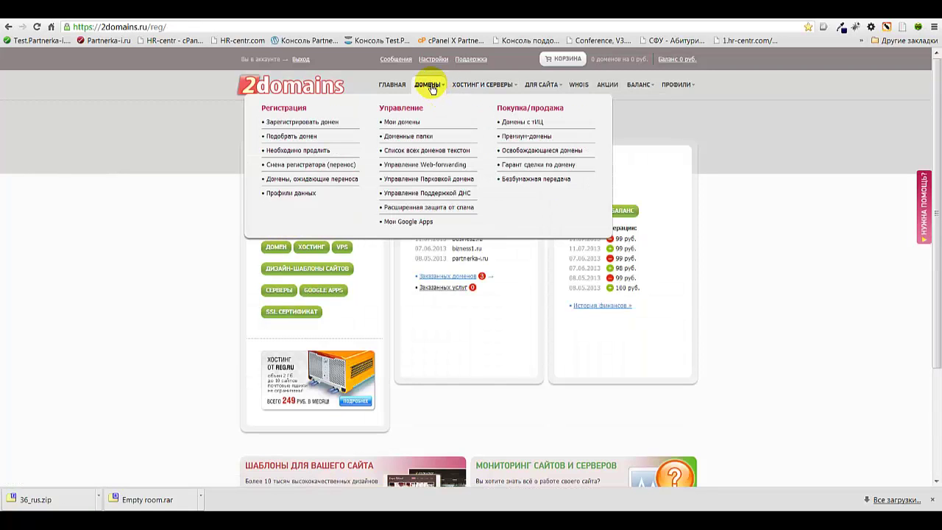
{"action": "left_click", "coordinate": [405, 124]}
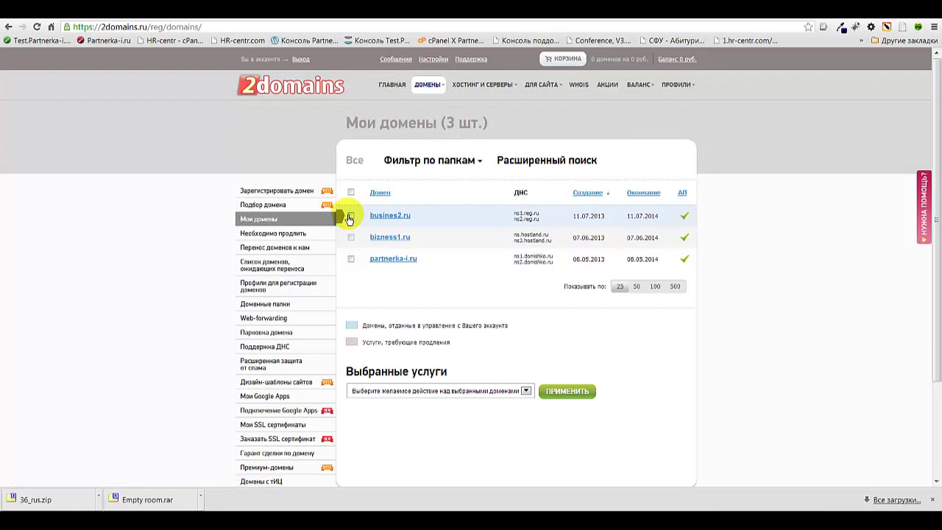
{"action": "left_click", "coordinate": [351, 216]}
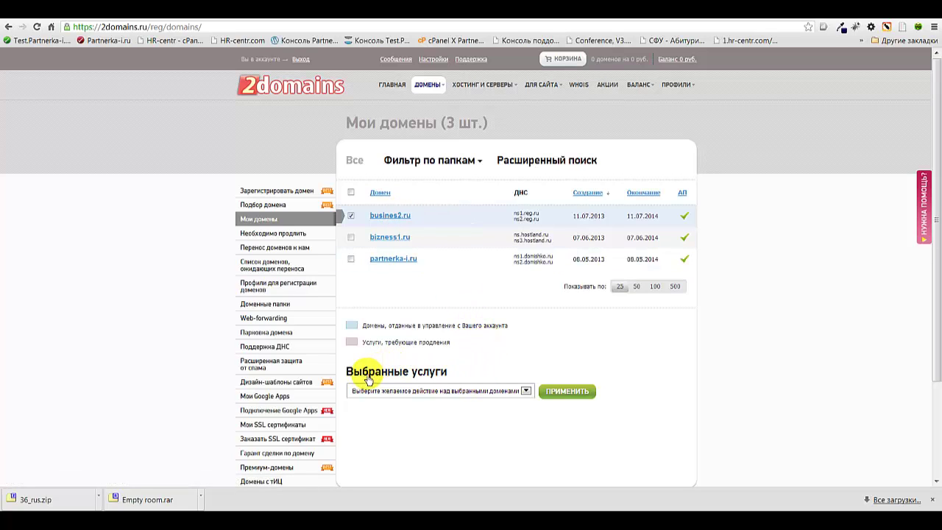
{"action": "left_click", "coordinate": [526, 391]}
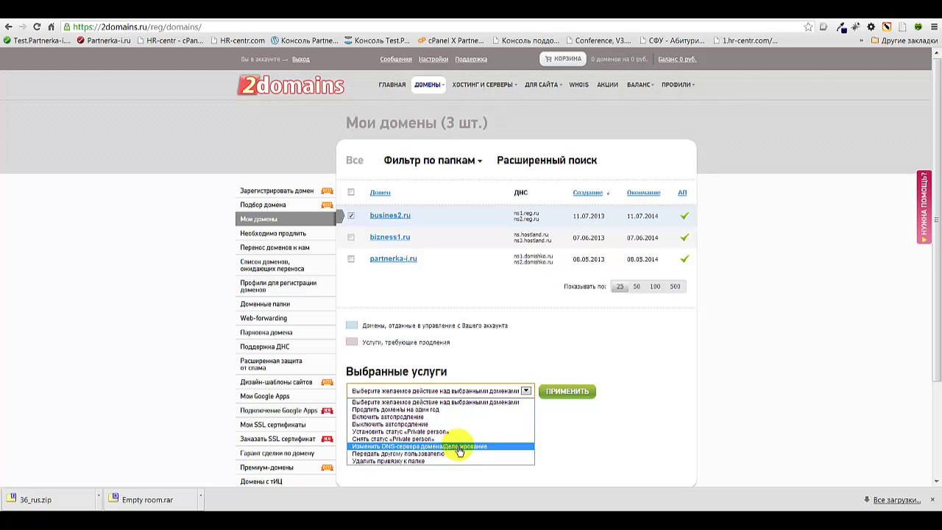
{"action": "left_click", "coordinate": [463, 447]}
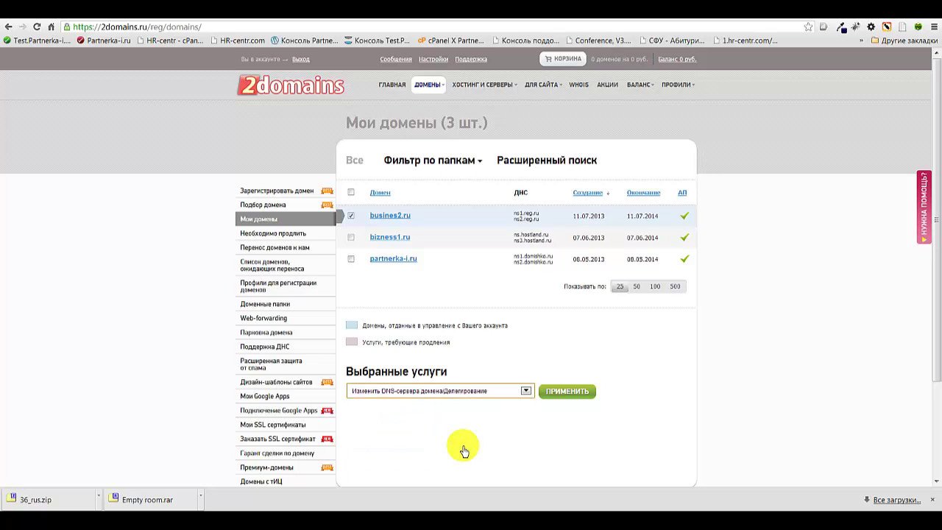
{"action": "left_click", "coordinate": [567, 391]}
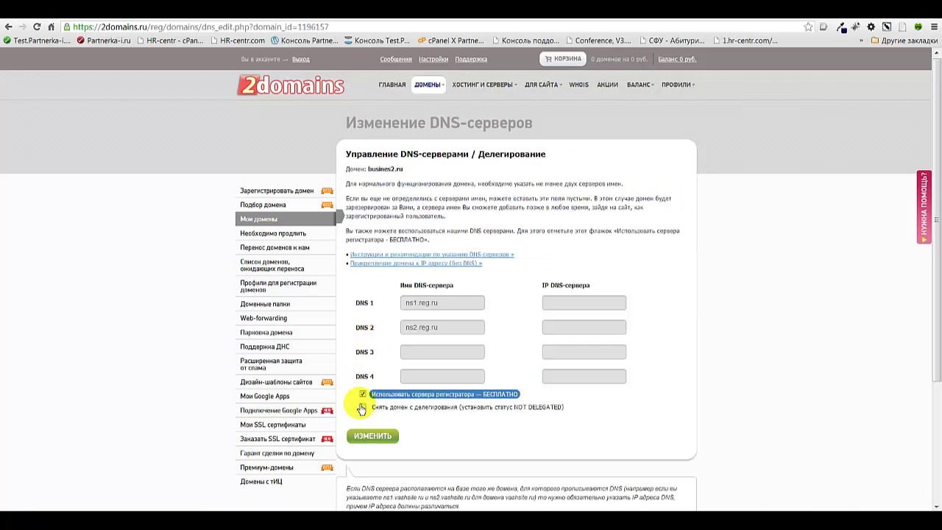
Stop using the registrar's name servers and enter ns1.domenator.com as DNS 1
{"action": "left_click", "coordinate": [363, 395]}
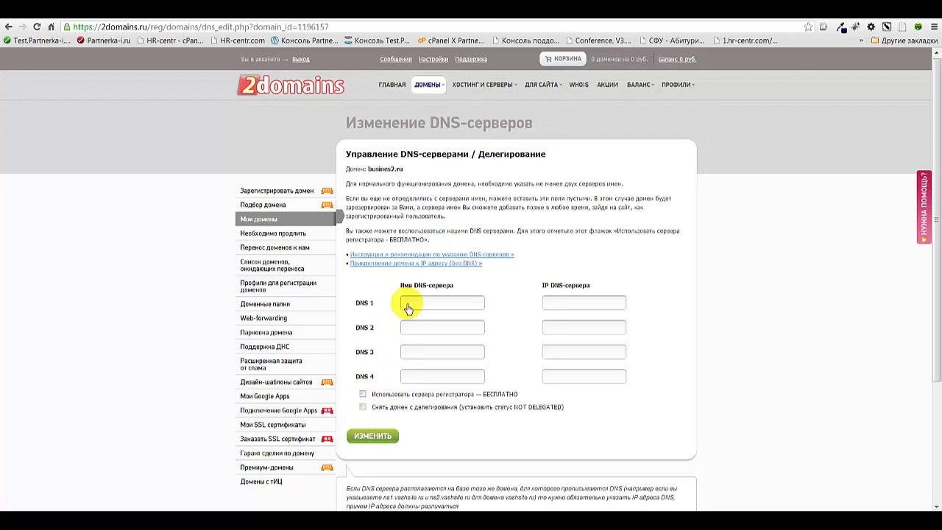
{"action": "left_click", "coordinate": [407, 306]}
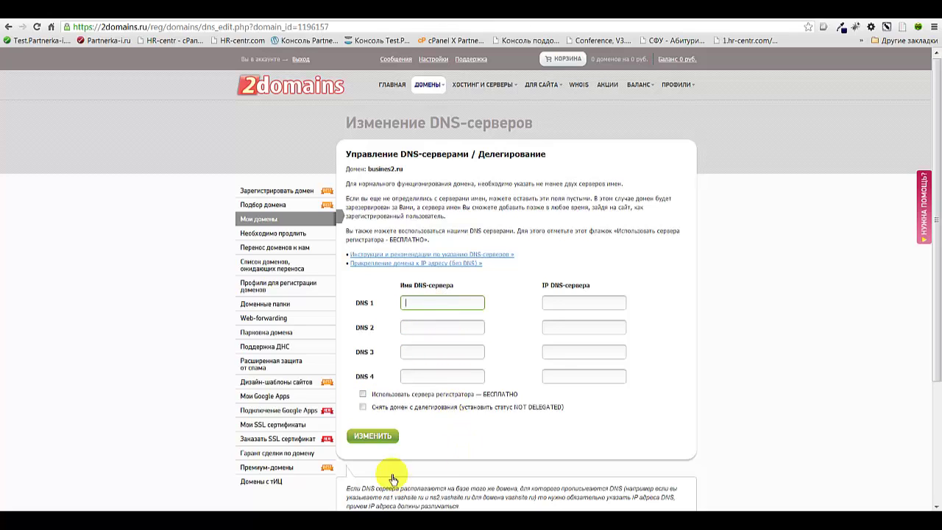
{"action": "key", "text": "alt+Tab"}
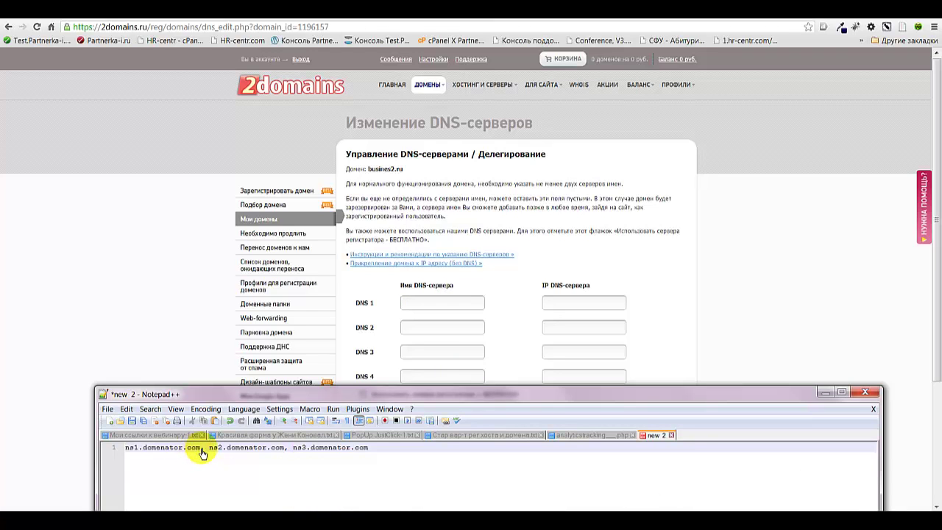
{"action": "left_click_drag", "start_coordinate": [201, 452], "coordinate": [117, 451]}
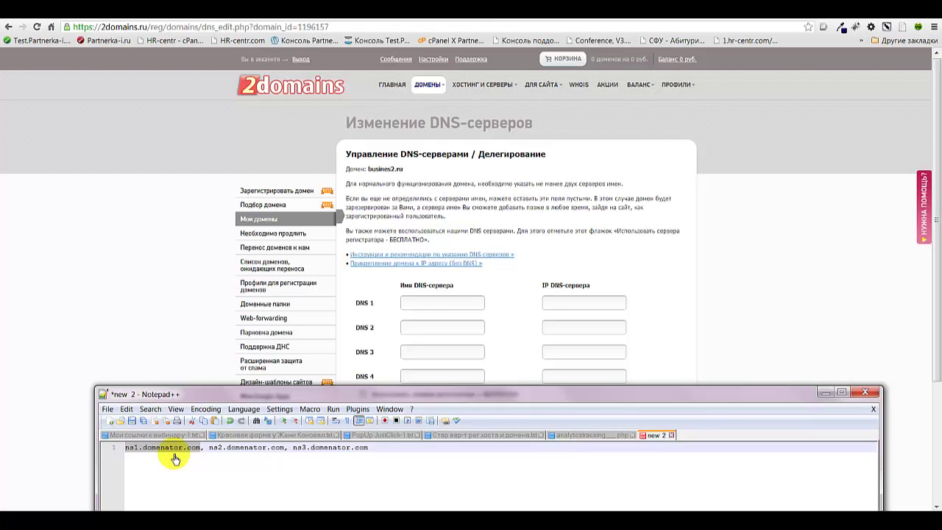
{"action": "left_click", "coordinate": [418, 303]}
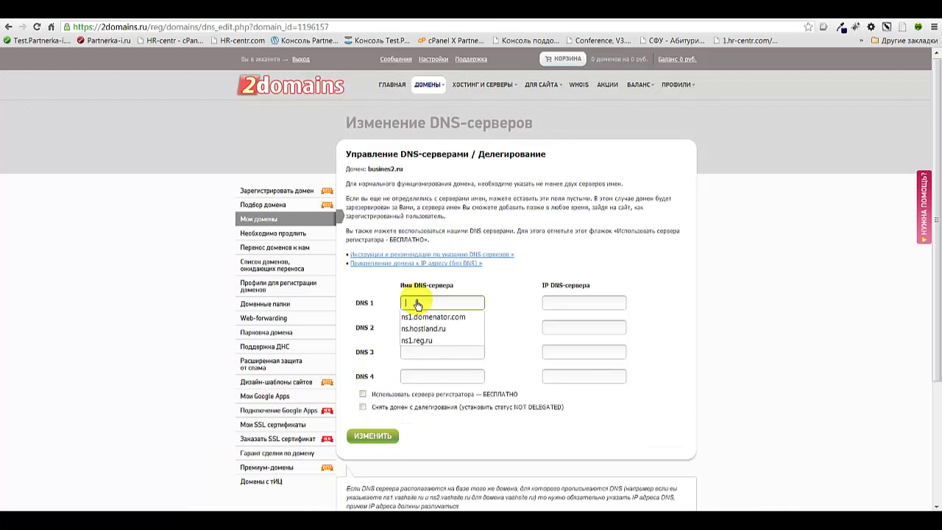
{"action": "key", "text": "ctrl+v"}
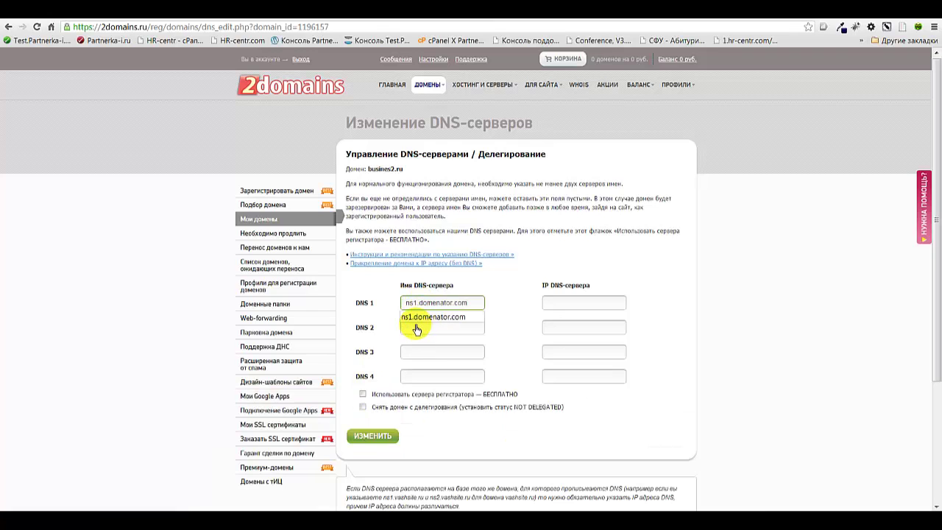
Enter ns2.domenator.com, copied from the notes, as DNS 2
{"action": "key", "text": "Tab"}
{"action": "key", "text": "alt+Tab"}
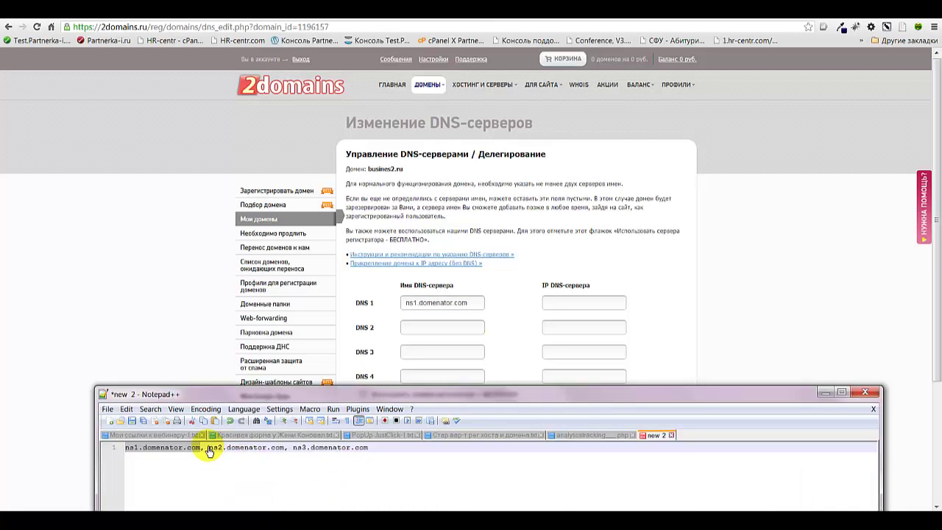
{"action": "left_click_drag", "start_coordinate": [210, 449], "coordinate": [285, 456]}
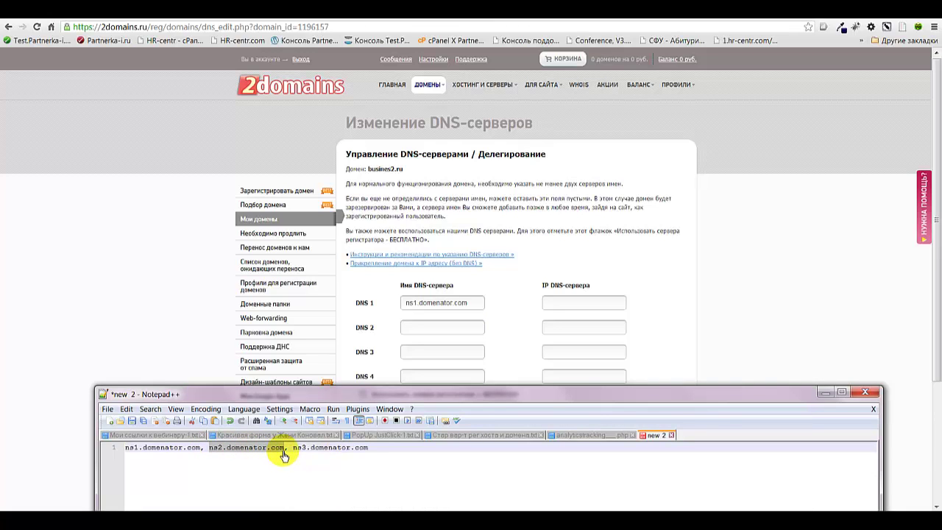
{"action": "left_click", "coordinate": [409, 329]}
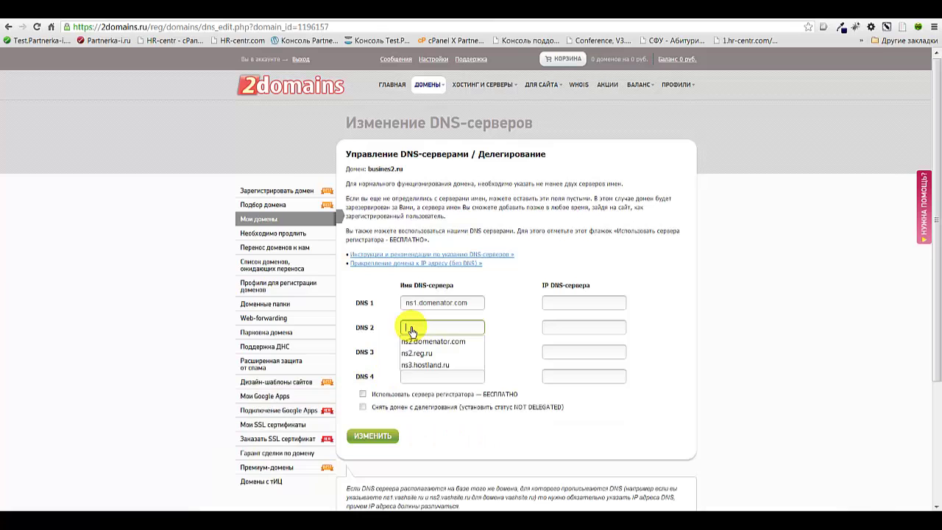
{"action": "key", "text": "ctrl+v"}
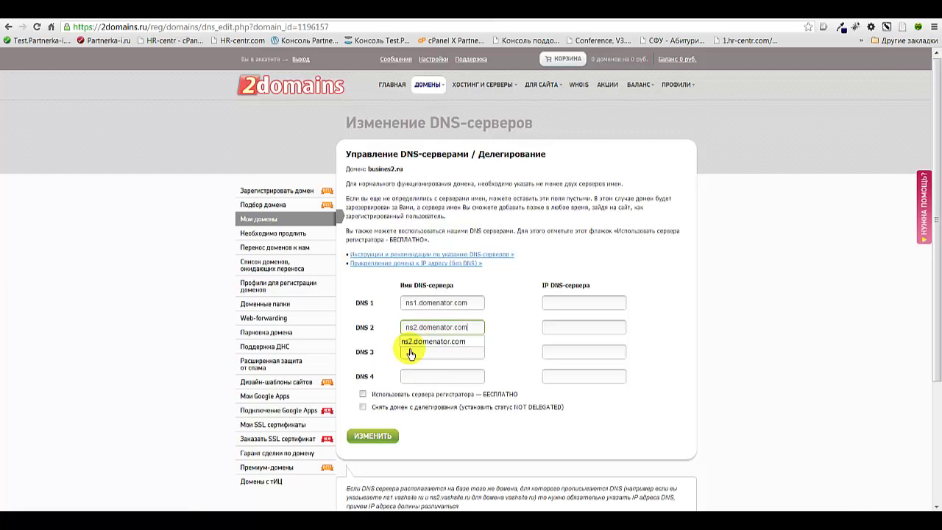
Fill DNS 3 with ns3.domenator.com from the notes, dismissing the autofill suggestion
{"action": "left_click", "coordinate": [407, 354]}
{"action": "key", "text": "alt+Tab"}
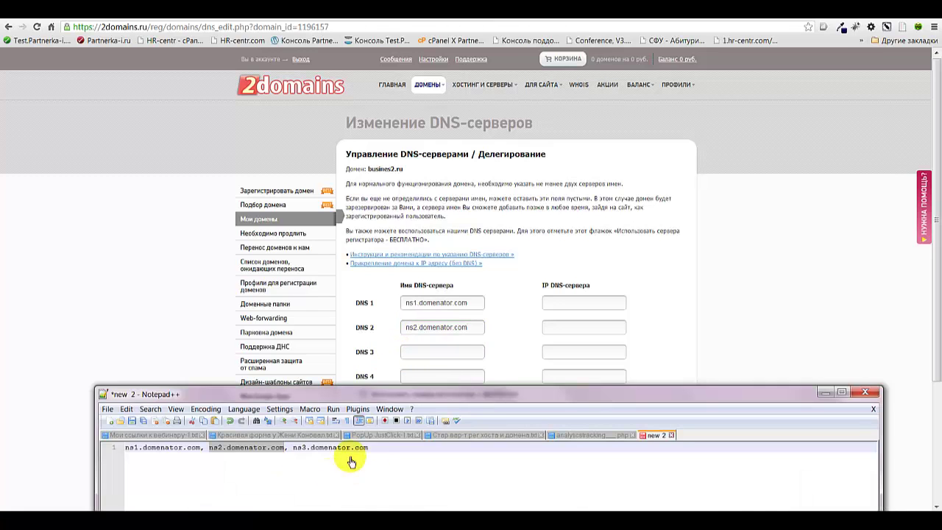
{"action": "left_click_drag", "start_coordinate": [370, 454], "coordinate": [294, 453]}
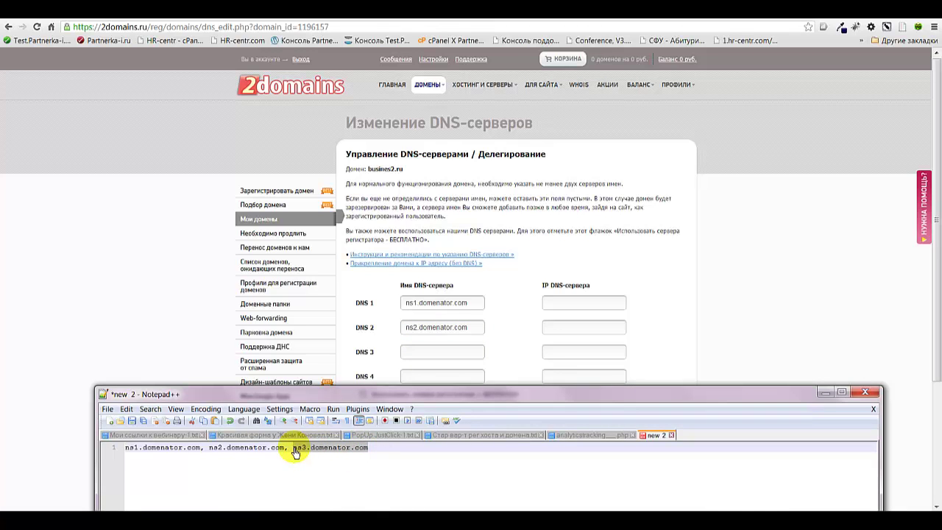
{"action": "right_click", "coordinate": [294, 452]}
{"action": "left_click", "coordinate": [324, 404]}
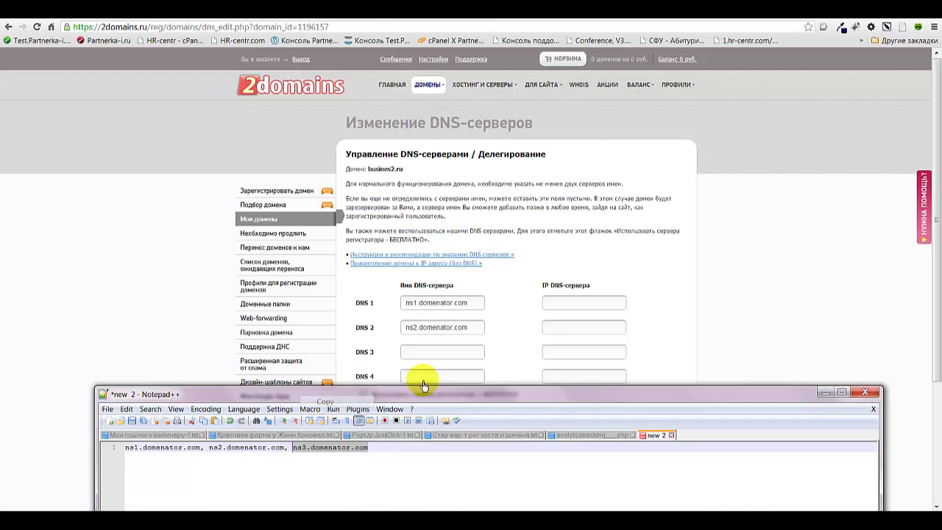
{"action": "left_click", "coordinate": [415, 353]}
{"action": "right_click", "coordinate": [416, 354]}
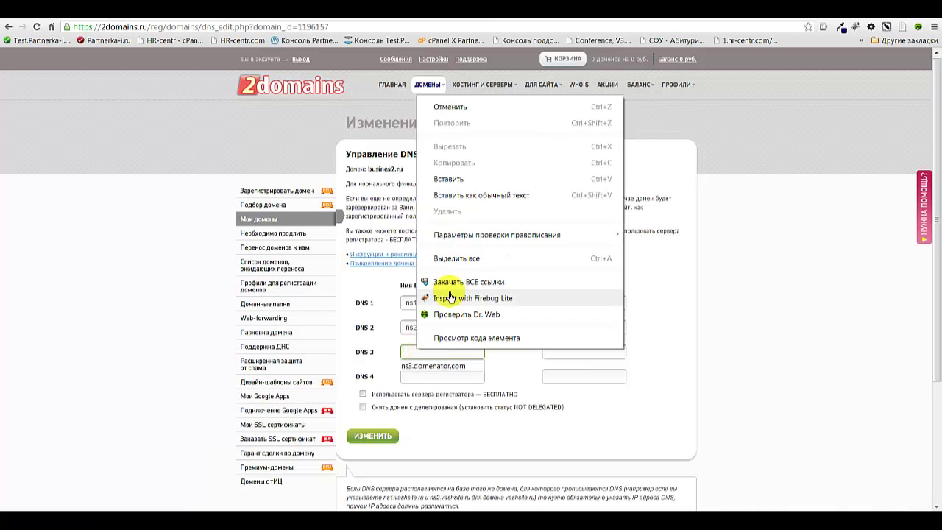
{"action": "left_click", "coordinate": [446, 181]}
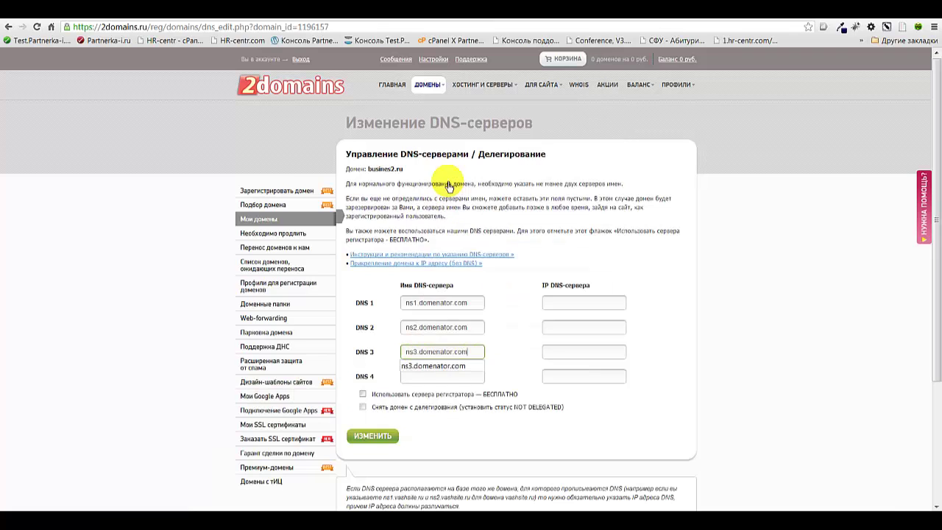
{"action": "left_click", "coordinate": [474, 379]}
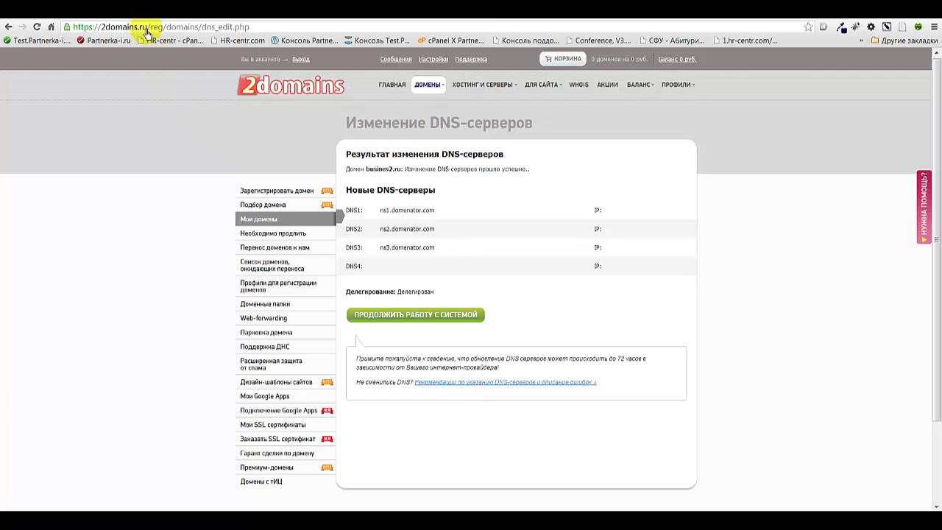
Back in Hostenko, confirm Продолжить on the finish page to reach the busines2.ru WordPress dashboard
{"action": "key", "text": "alt+Tab"}
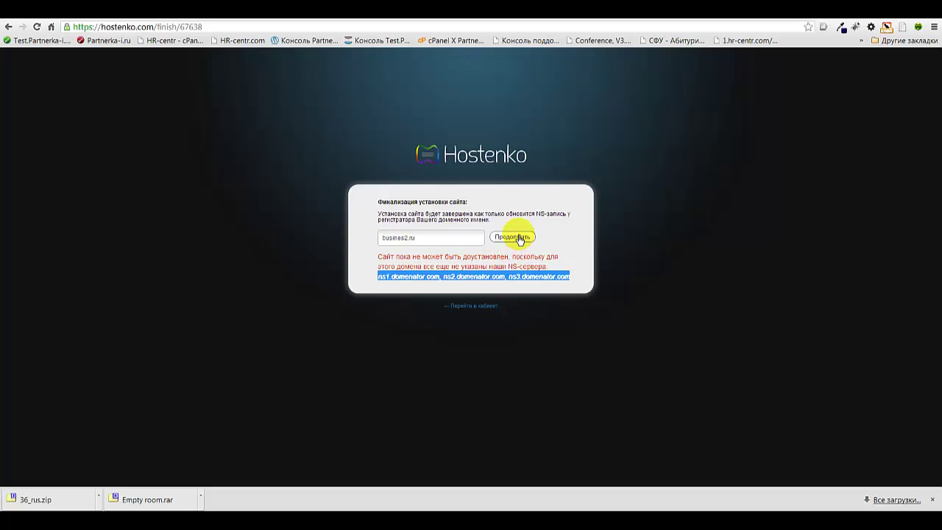
{"action": "left_click", "coordinate": [515, 237]}
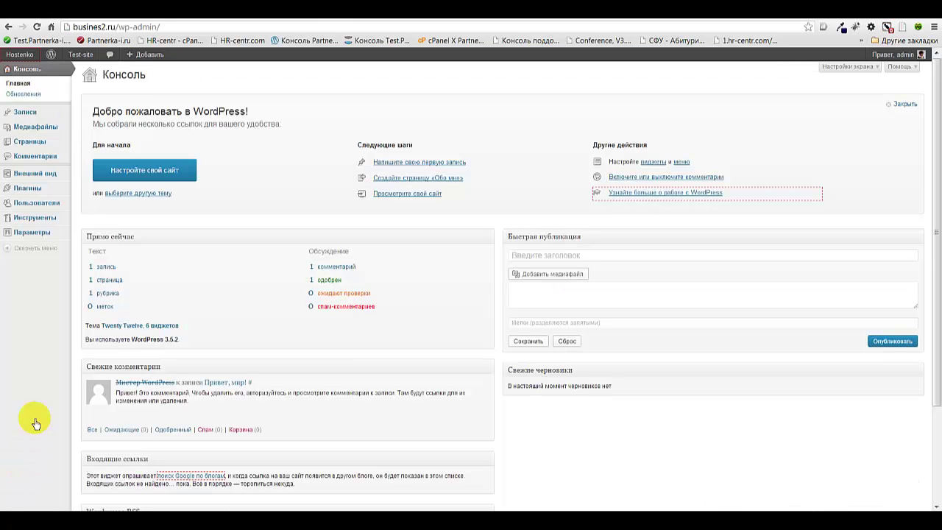